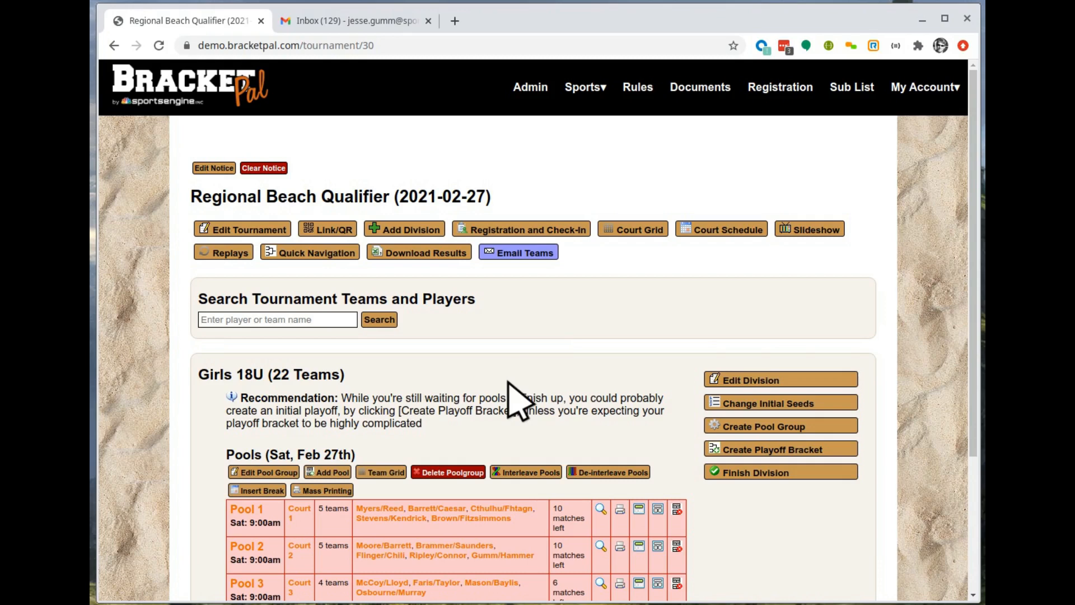
- Edit the Regional Beach Qualifier tournament so that teams are allowed to submit their own scores, and save it
{"action": "scroll", "coordinate": [501, 385], "scroll_direction": "down", "scroll_amount": 2}
{"action": "scroll", "coordinate": [493, 378], "scroll_direction": "up", "scroll_amount": 2}
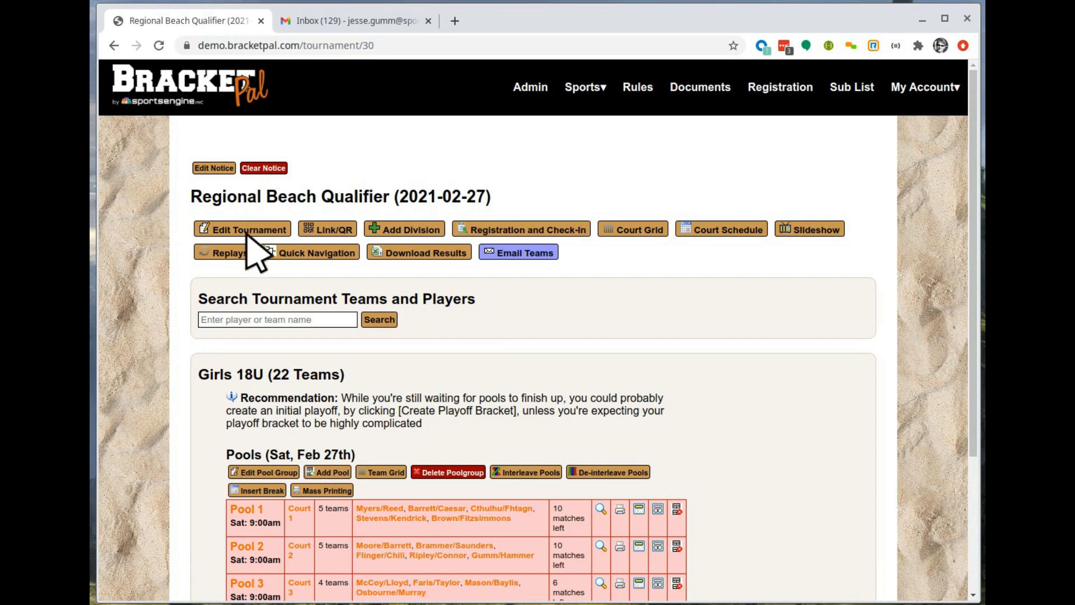
{"action": "left_click", "coordinate": [252, 233]}
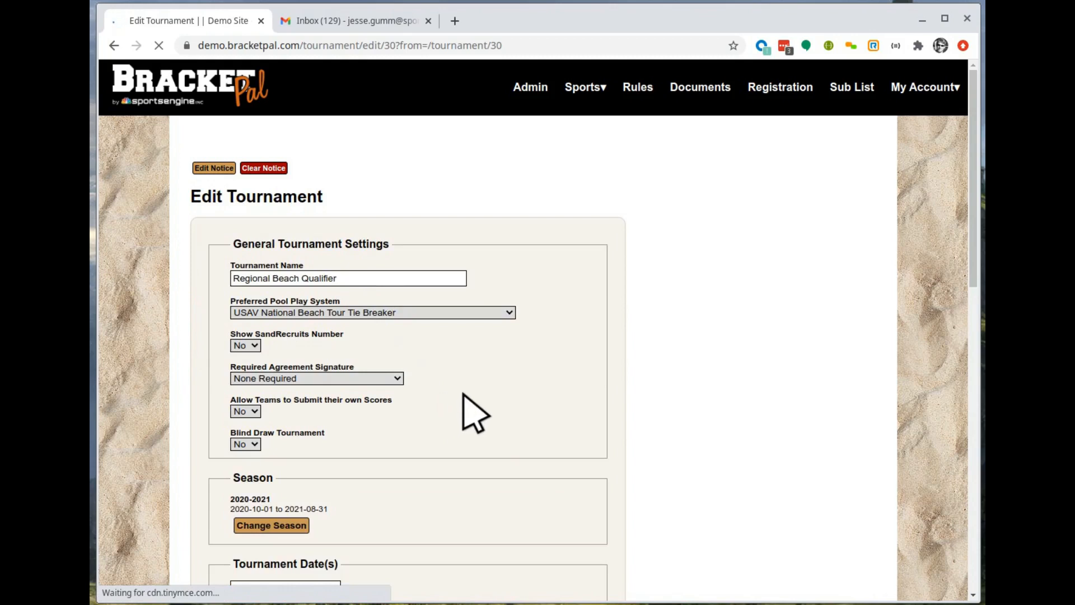
{"action": "left_click", "coordinate": [254, 412]}
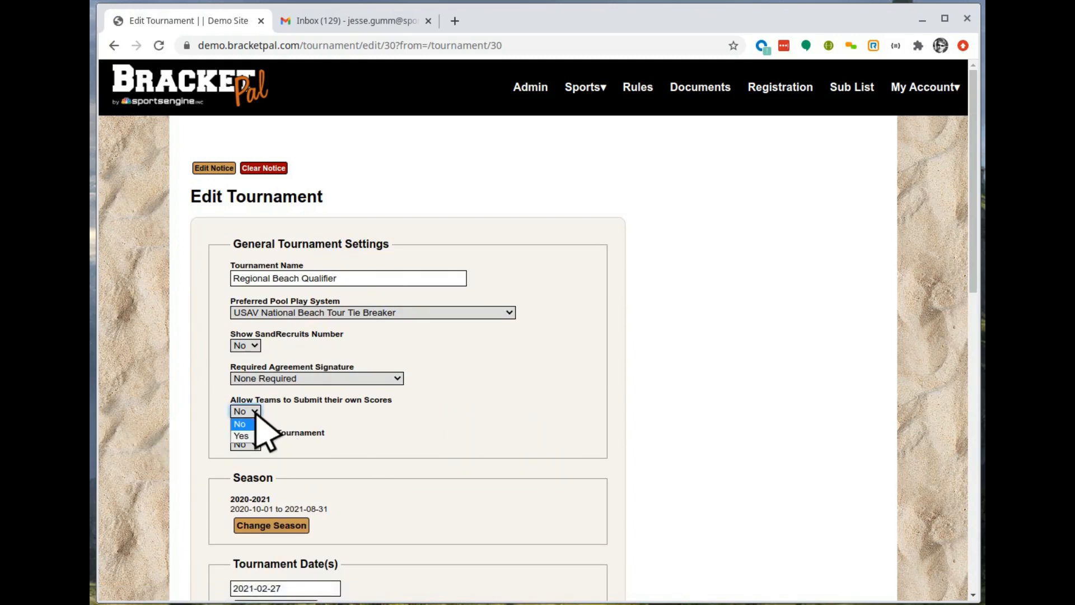
{"action": "left_click", "coordinate": [256, 424]}
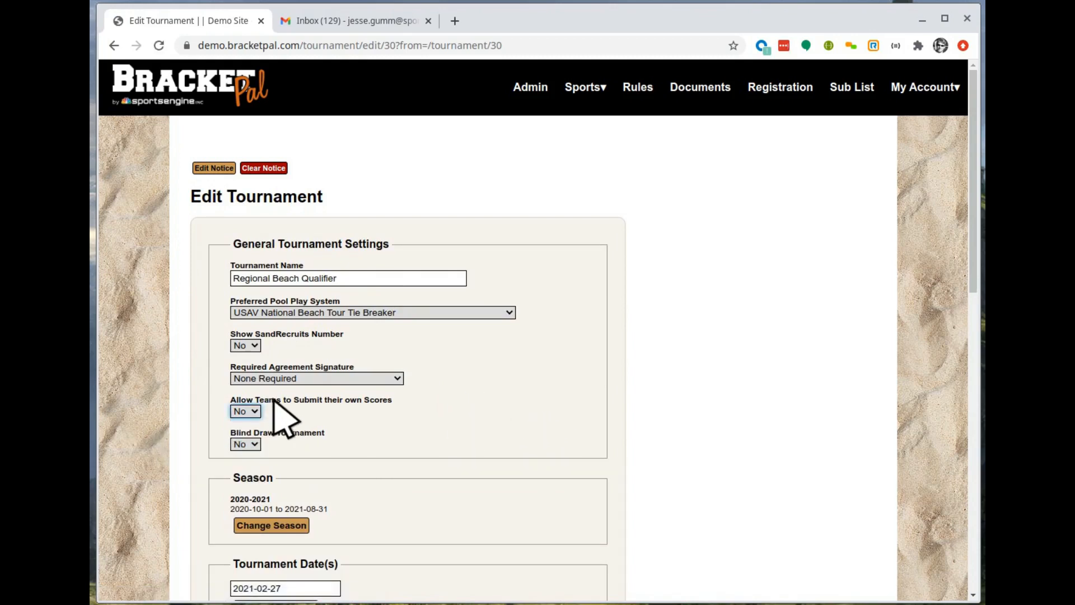
{"action": "left_click", "coordinate": [245, 412]}
{"action": "left_click", "coordinate": [244, 436]}
{"action": "scroll", "coordinate": [511, 415], "scroll_direction": "down", "scroll_amount": 7}
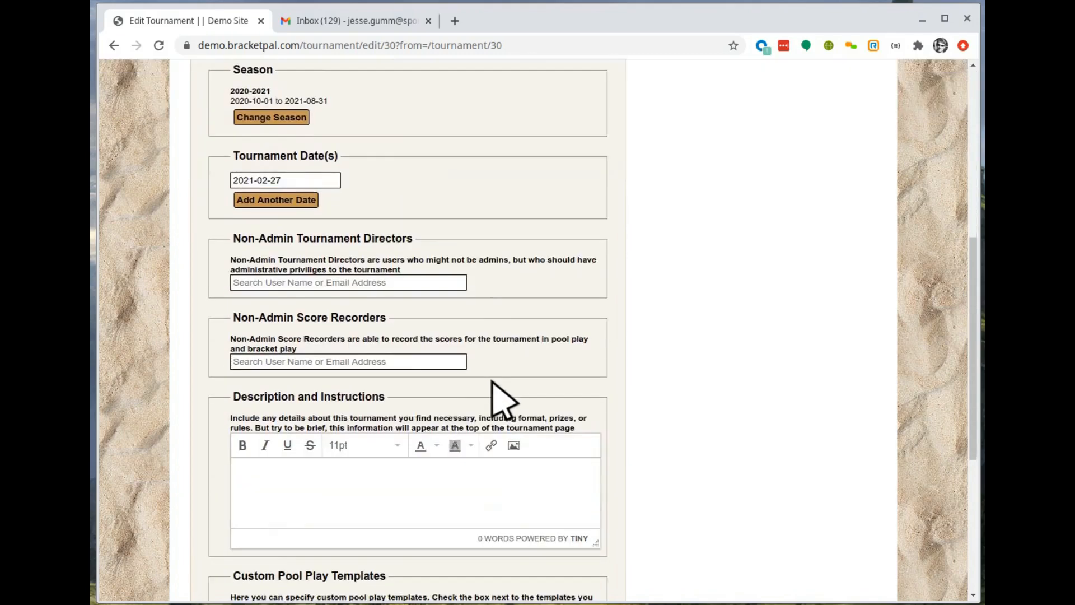
{"action": "scroll", "coordinate": [492, 382], "scroll_direction": "down", "scroll_amount": 5}
{"action": "left_click", "coordinate": [221, 486]}
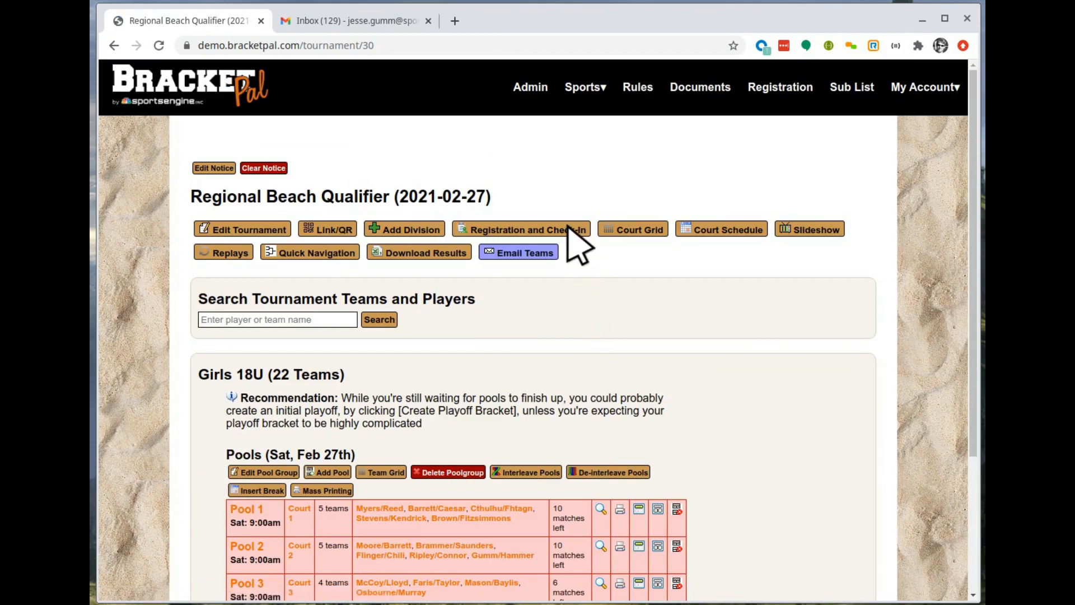
- Bring up the self-scoring email invite for all teams from tournament registration and check-in, and decline to send it
{"action": "left_click", "coordinate": [568, 226]}
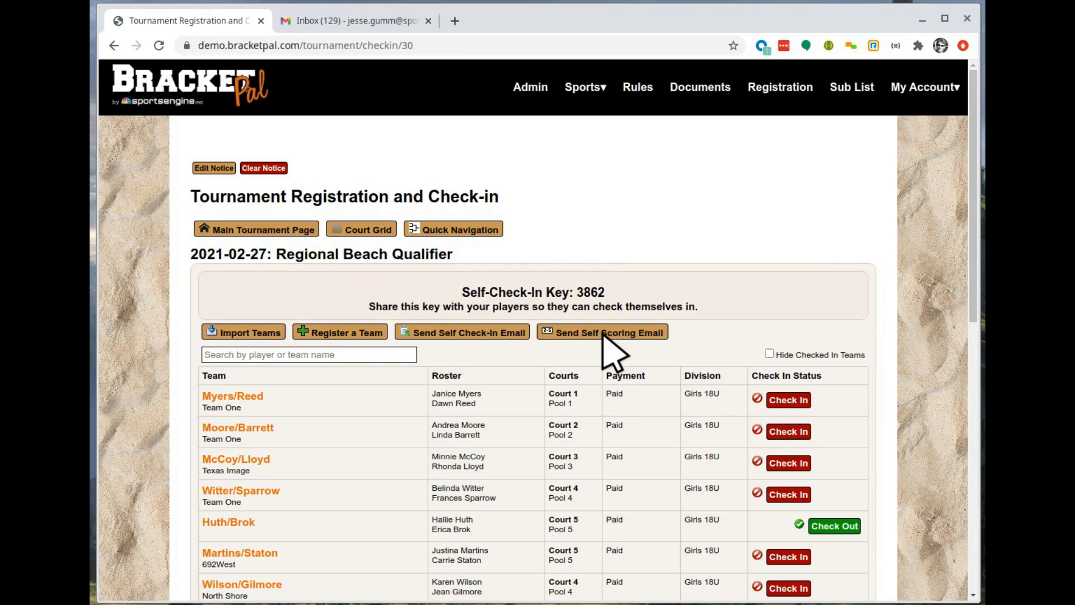
{"action": "left_click", "coordinate": [287, 229]}
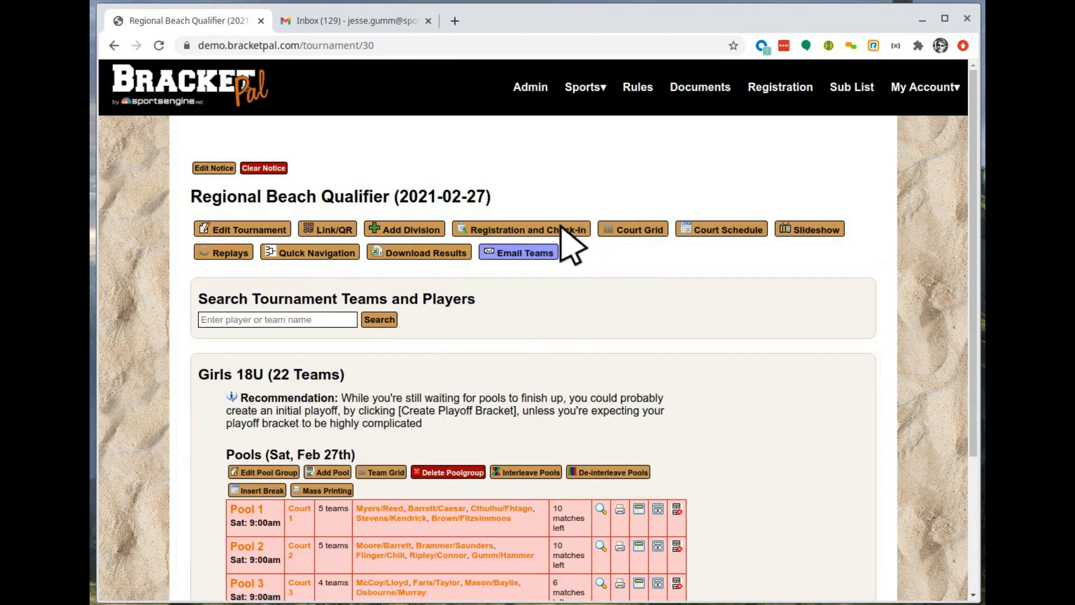
{"action": "left_click", "coordinate": [564, 224]}
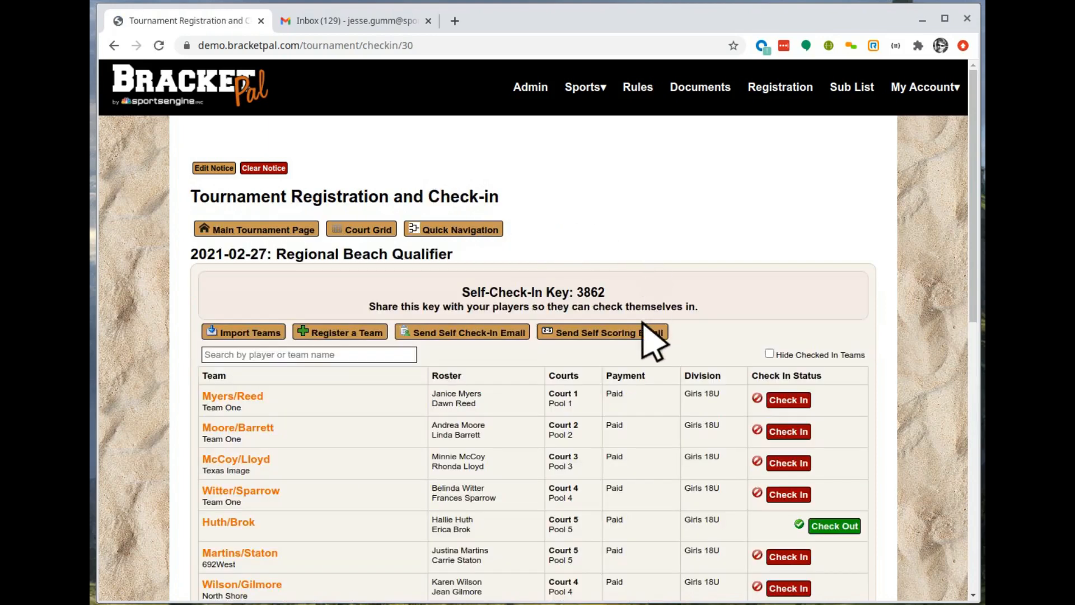
{"action": "left_click", "coordinate": [609, 332]}
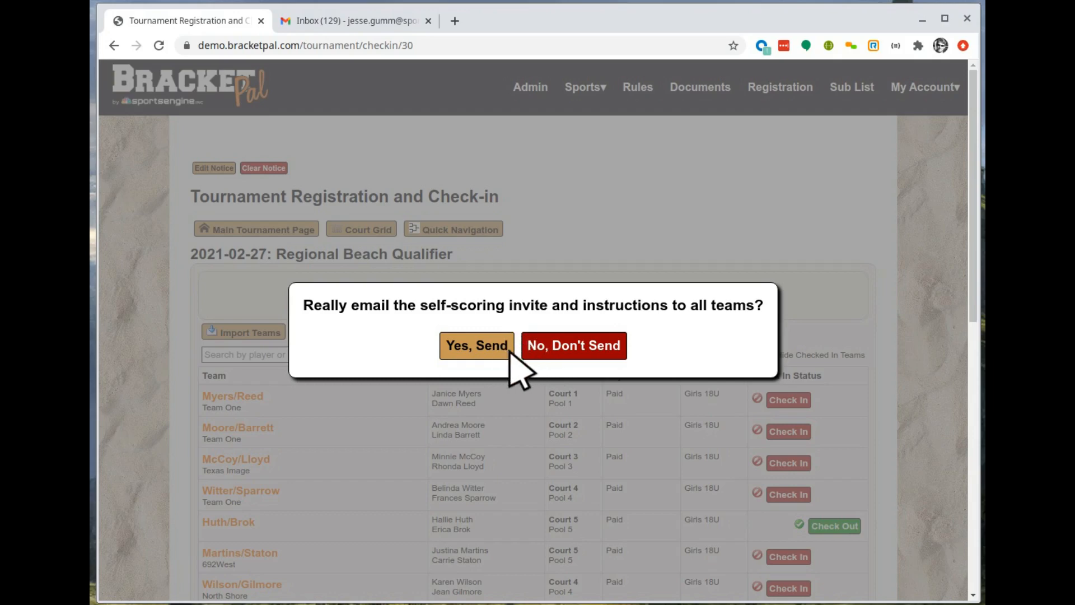
{"action": "left_click", "coordinate": [554, 359]}
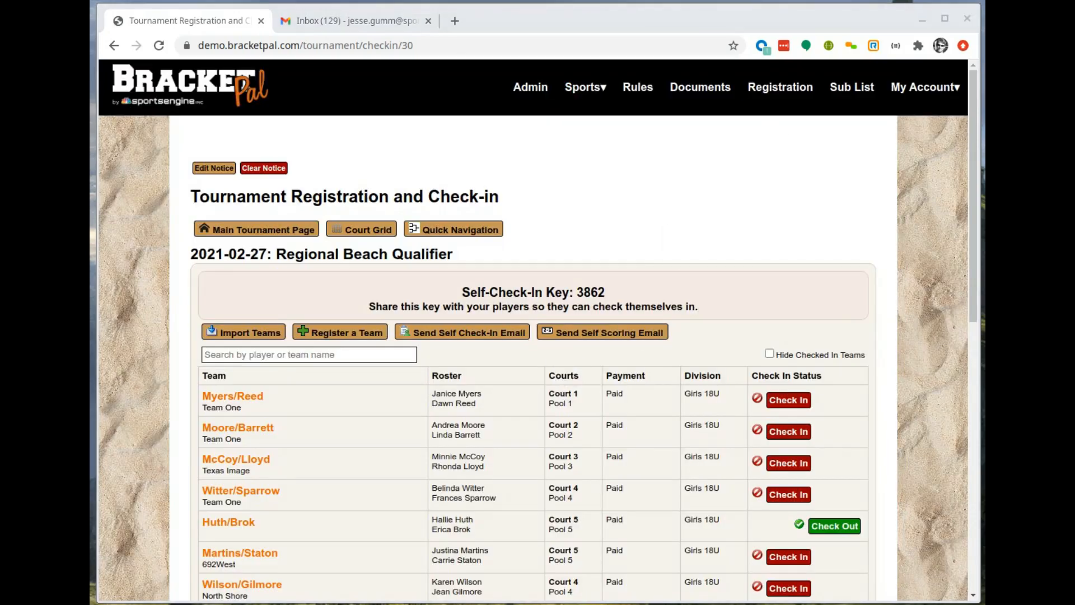
- Switch to the phone emulator and open the Girls 18U Pool 2 page at the self-scoring notice
{"action": "left_click_drag", "start_coordinate": [1074, 40], "coordinate": [854, 28]}
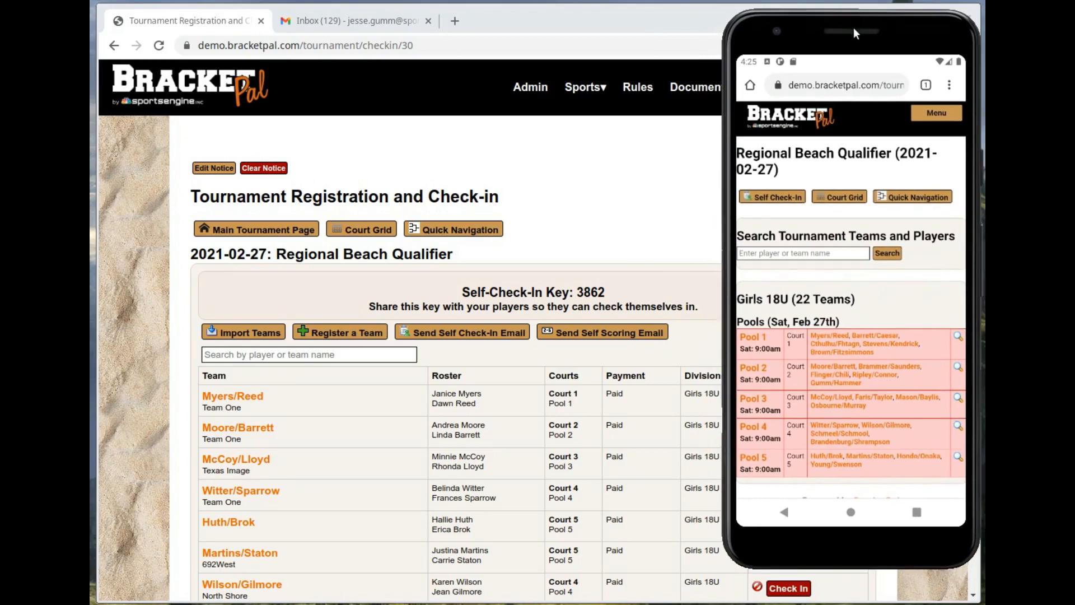
{"action": "left_click", "coordinate": [772, 154]}
{"action": "left_click", "coordinate": [864, 152]}
{"action": "left_click", "coordinate": [757, 372]}
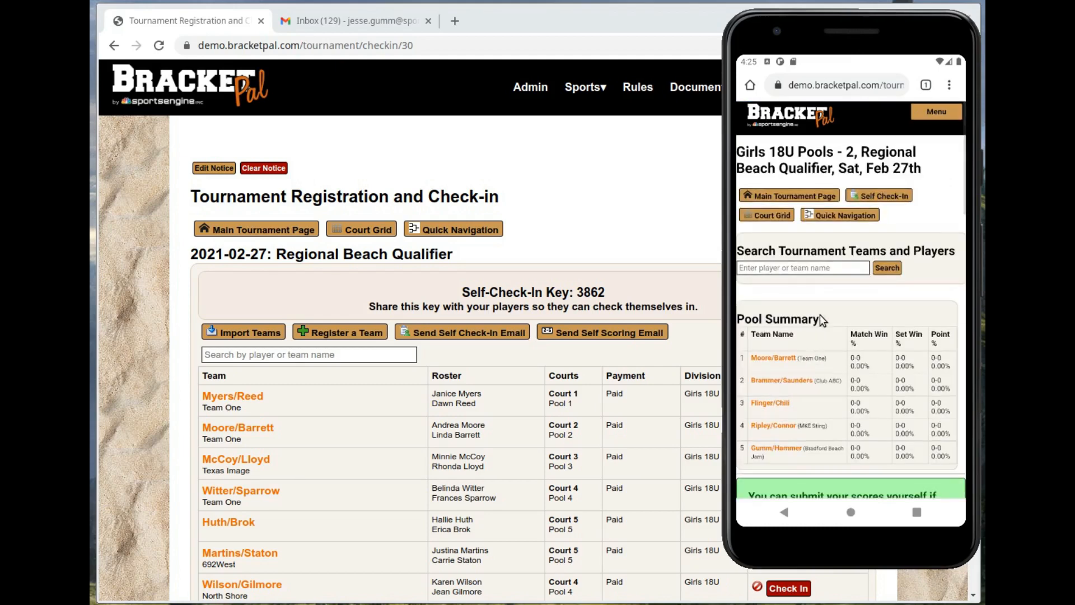
{"action": "left_click_drag", "start_coordinate": [858, 369], "coordinate": [864, 172]}
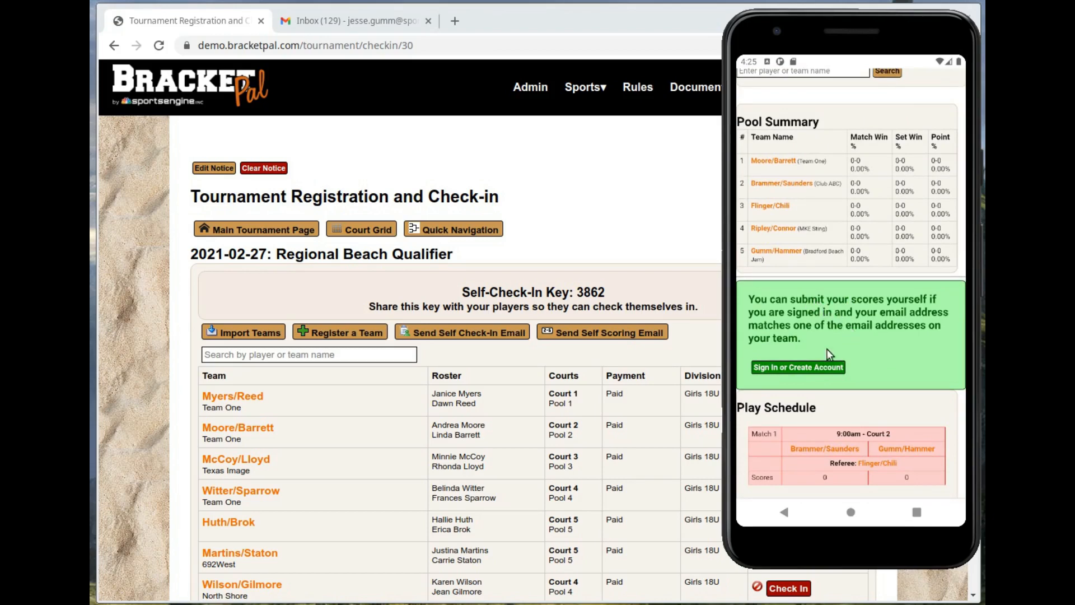
- Sign in from the self-scoring notice with the team member's e-mail address
{"action": "left_click", "coordinate": [801, 368]}
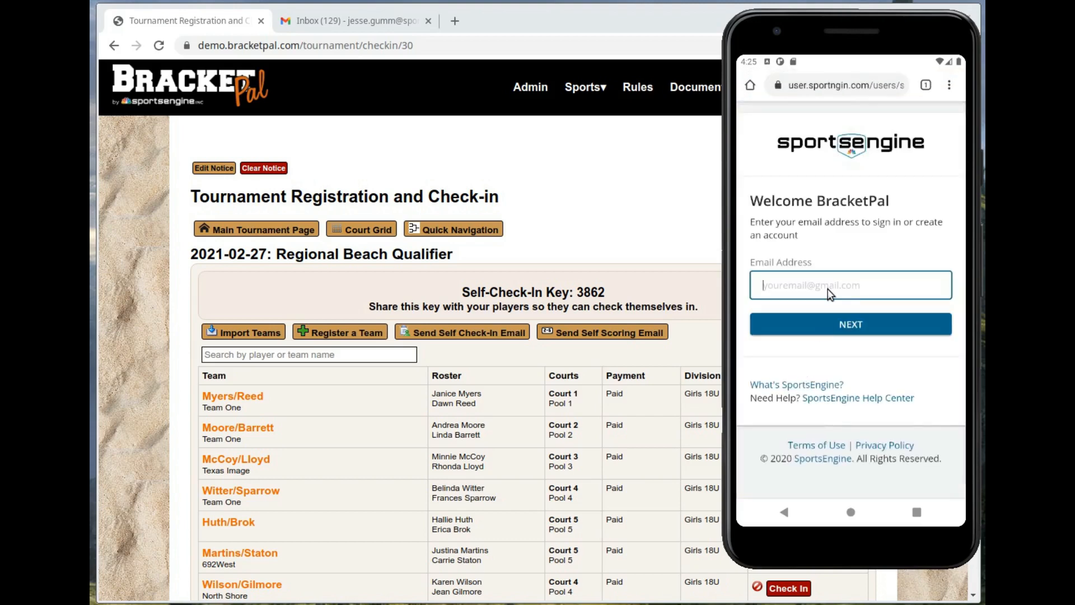
{"action": "left_click", "coordinate": [828, 287]}
{"action": "left_click", "coordinate": [826, 224]}
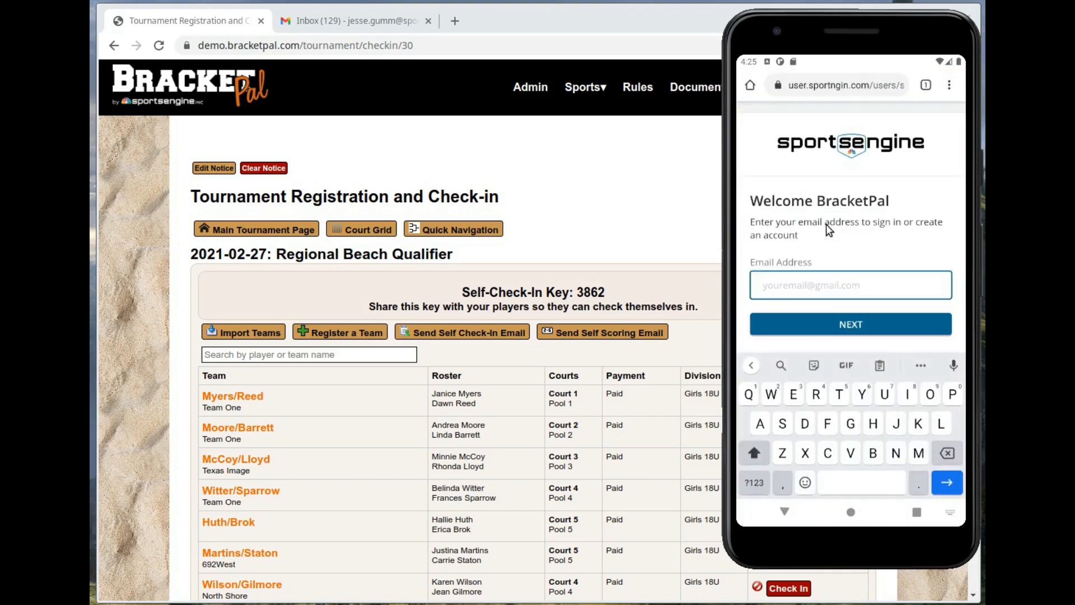
{"action": "left_click", "coordinate": [854, 324]}
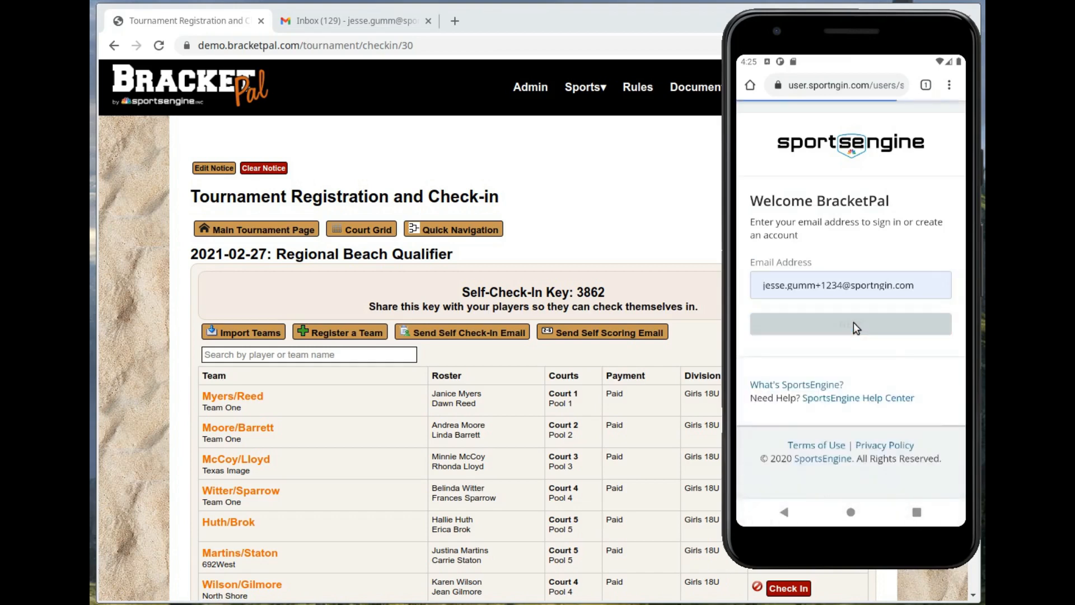
{"action": "left_click", "coordinate": [838, 327]}
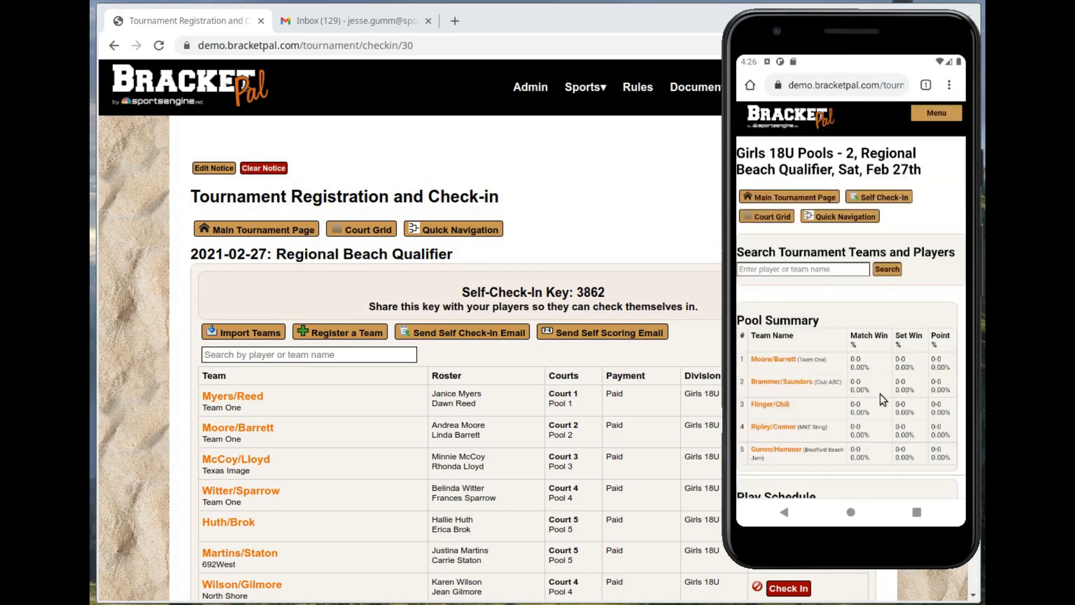
- Submit the Match 1 result in the play schedule as 21 for the first team and 19 for the second
{"action": "left_click_drag", "start_coordinate": [878, 456], "coordinate": [886, 226]}
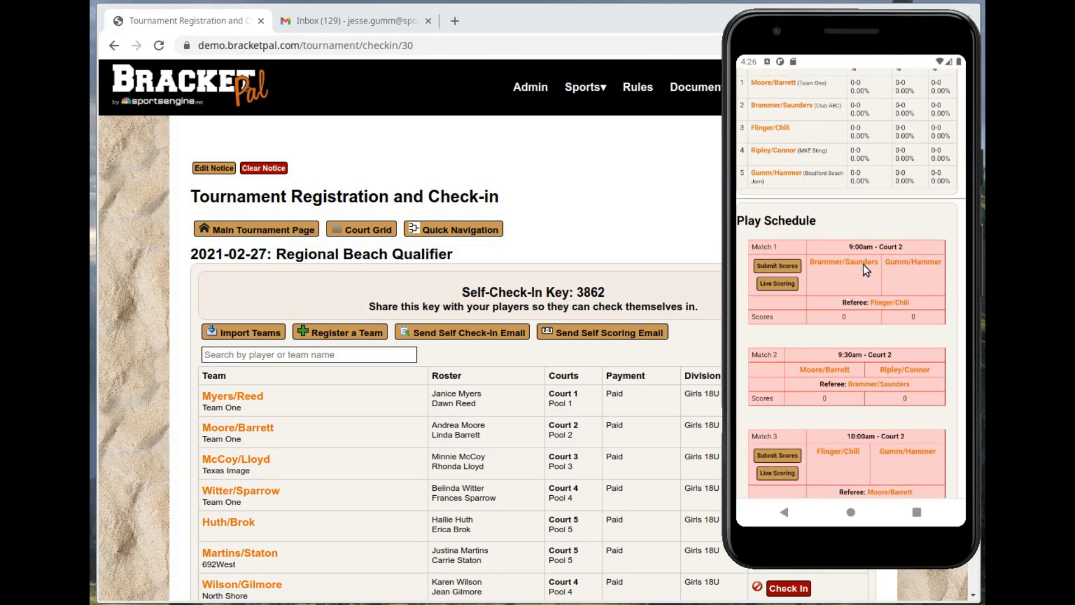
{"action": "left_click_drag", "start_coordinate": [863, 250], "coordinate": [824, 217]}
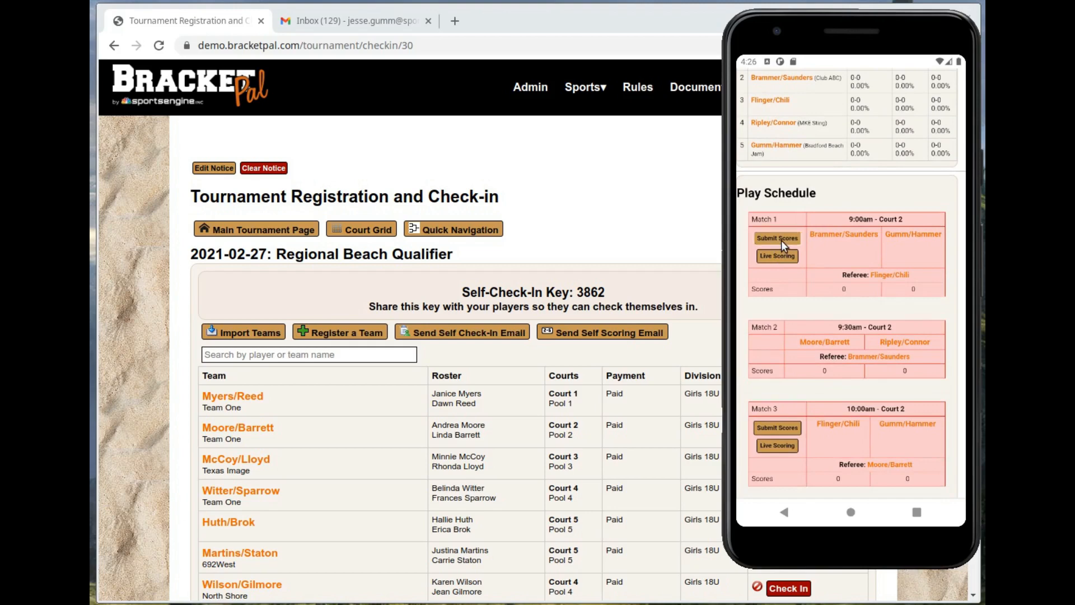
{"action": "left_click", "coordinate": [781, 240]}
{"action": "left_click", "coordinate": [831, 156]}
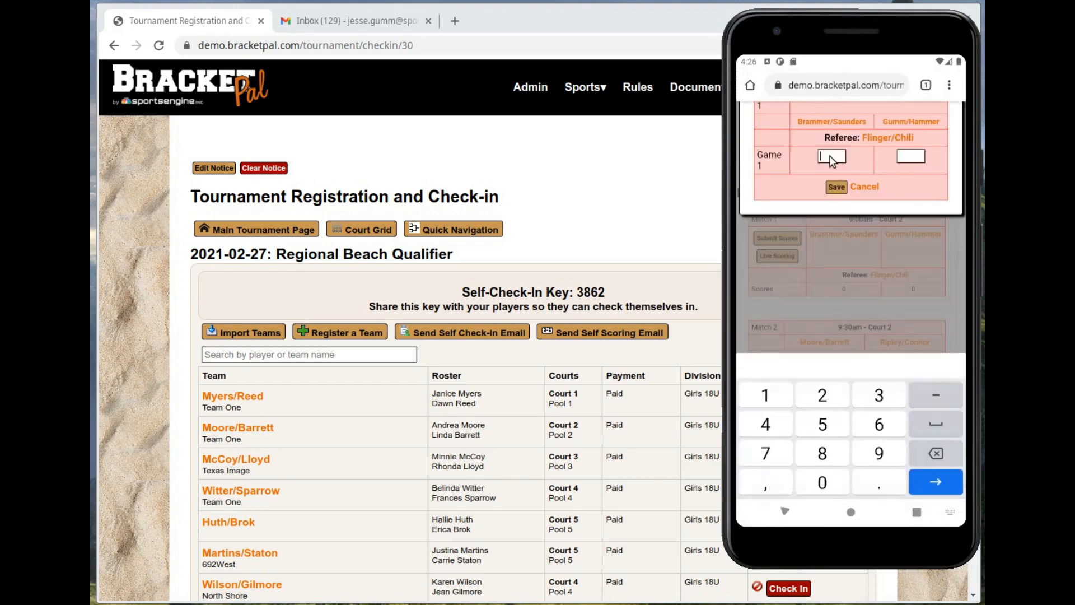
{"action": "type", "text": "21"}
{"action": "key", "text": "Tab"}
{"action": "type", "text": "19"}
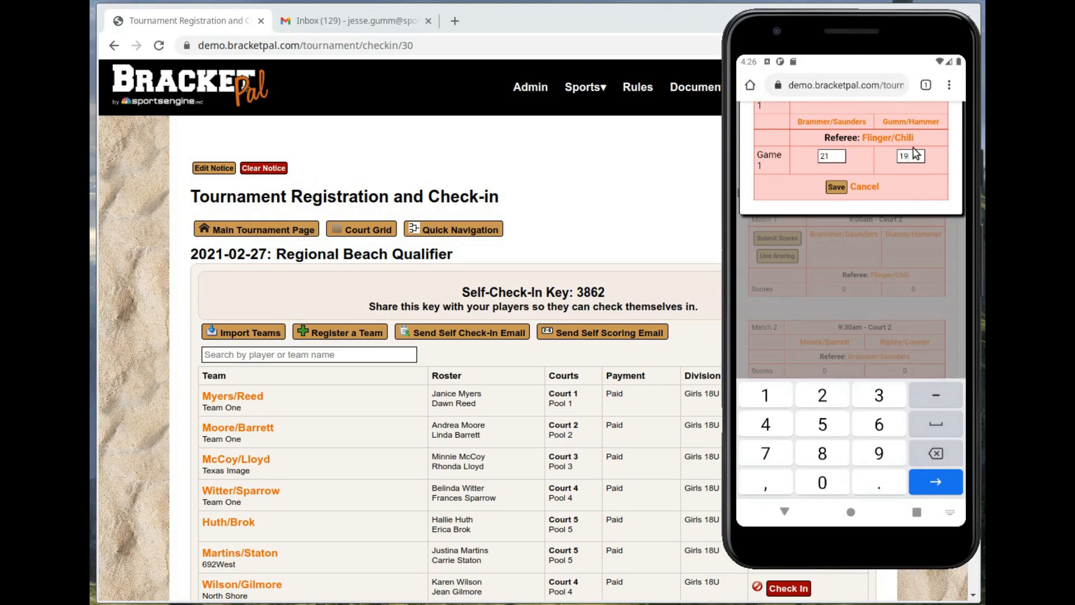
{"action": "left_click", "coordinate": [837, 187]}
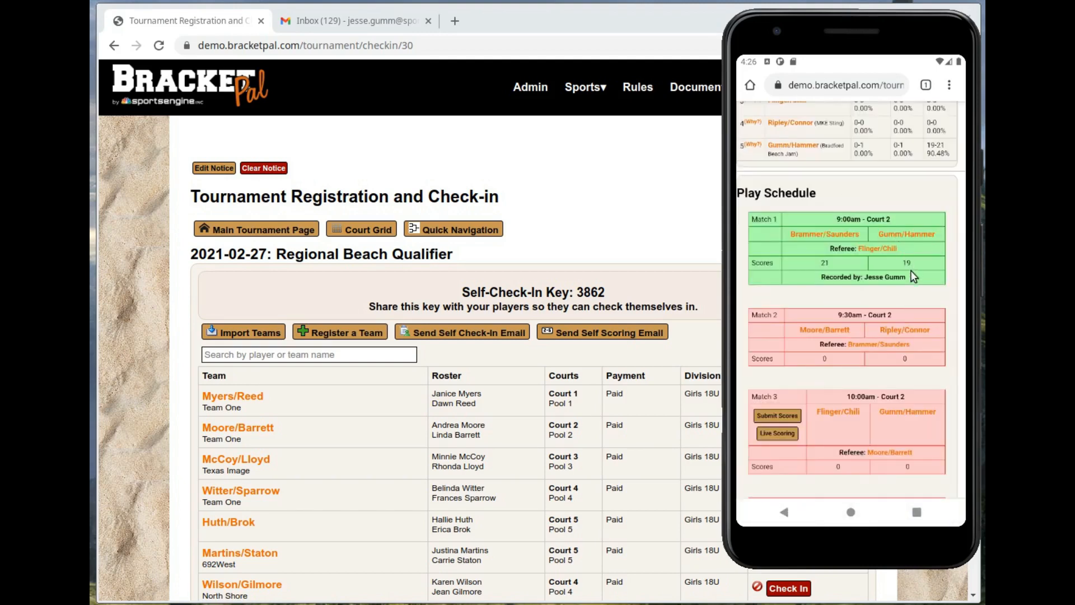
- Open live scoring for Match 3 in the pool's play schedule
{"action": "left_click_drag", "start_coordinate": [903, 282], "coordinate": [898, 278]}
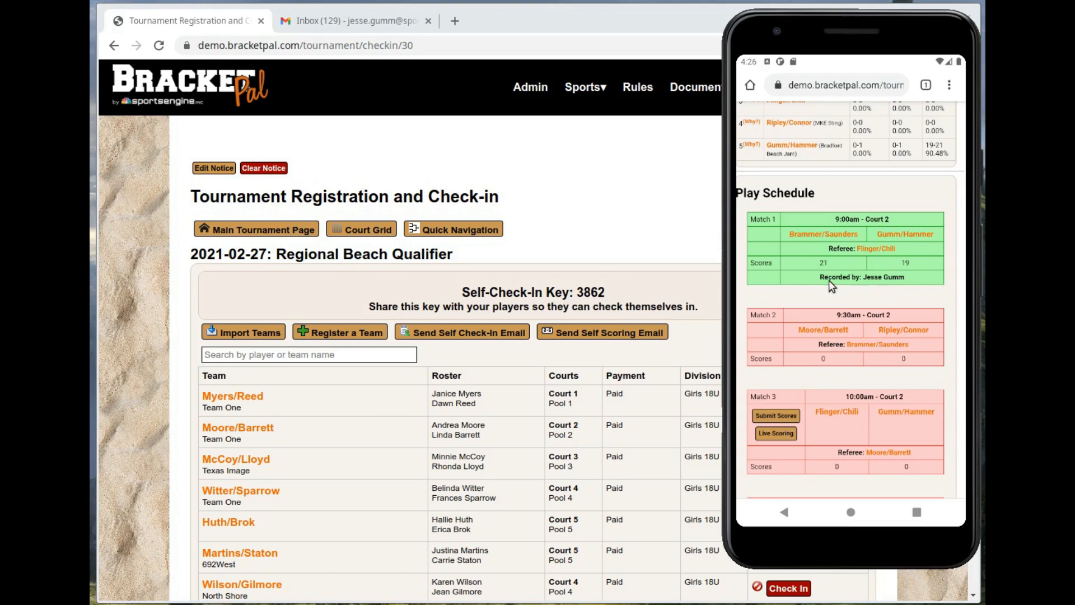
{"action": "left_click_drag", "start_coordinate": [817, 276], "coordinate": [905, 274]}
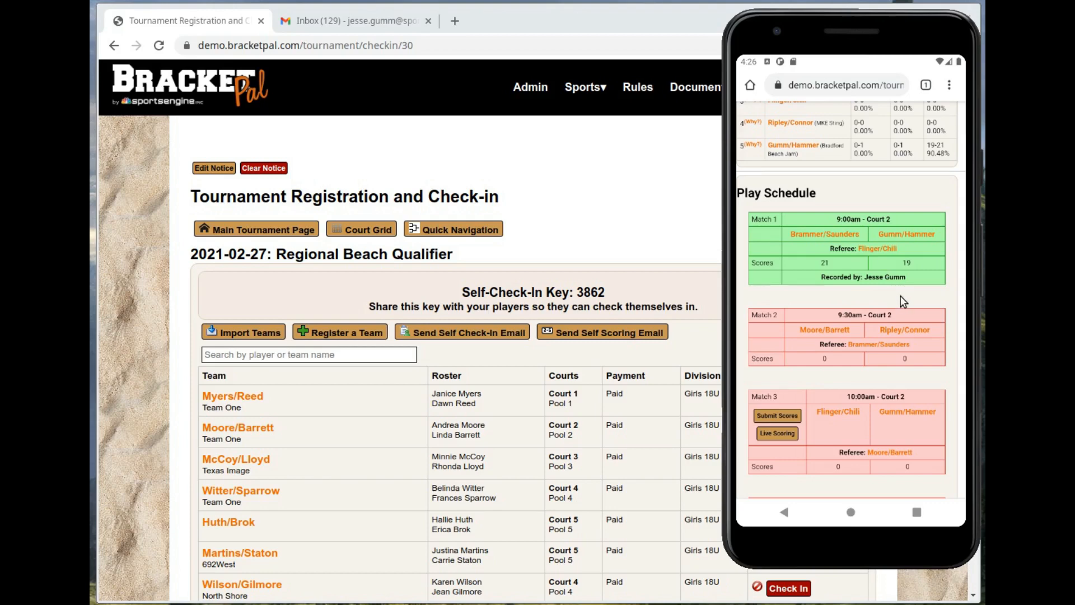
{"action": "left_click_drag", "start_coordinate": [900, 296], "coordinate": [879, 200]}
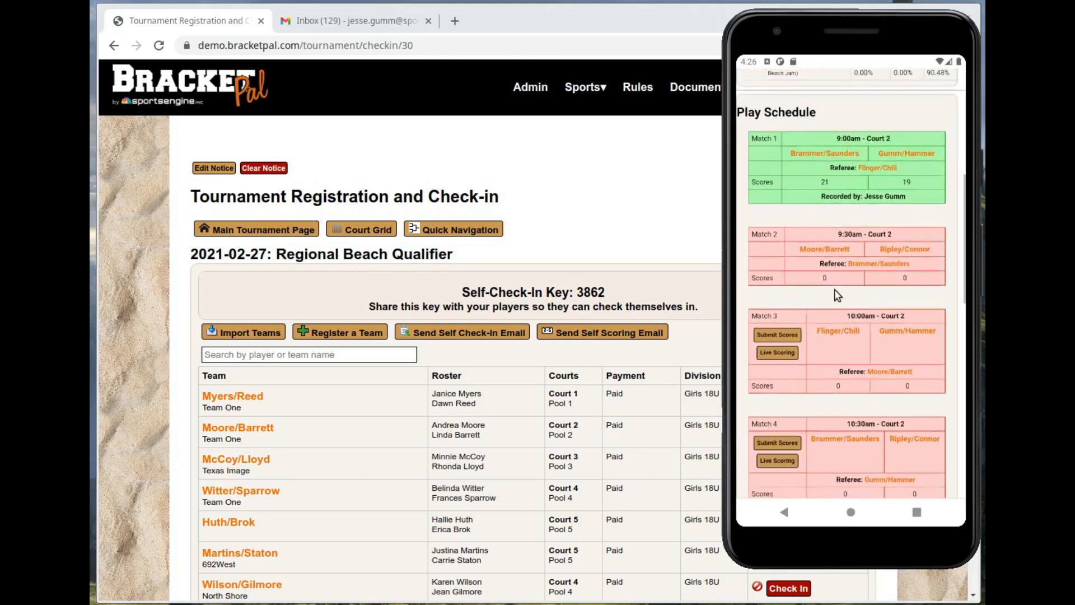
{"action": "left_click_drag", "start_coordinate": [838, 298], "coordinate": [823, 284]}
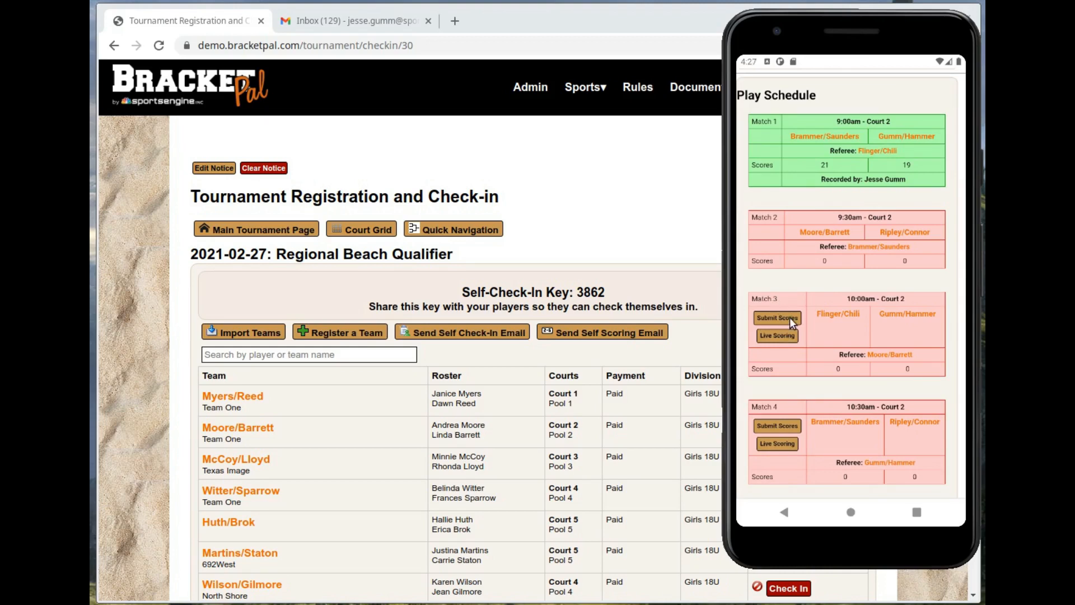
{"action": "mouse_move", "coordinate": [829, 337]}
{"action": "left_mouse_down"}
{"action": "mouse_move", "coordinate": [831, 303]}
{"action": "mouse_move", "coordinate": [832, 320]}
{"action": "left_mouse_up"}
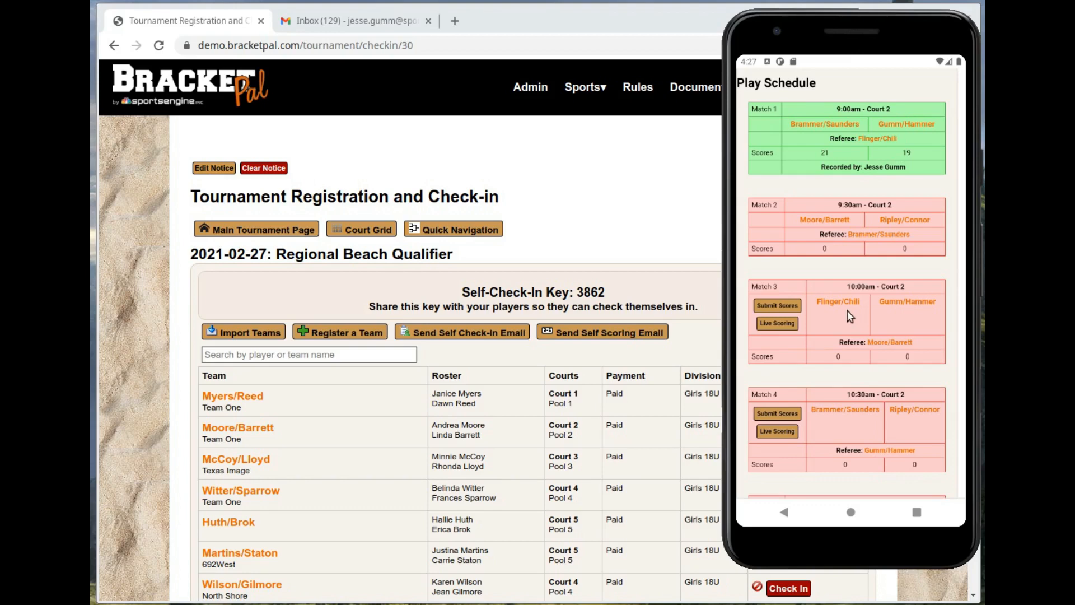
{"action": "scroll", "coordinate": [847, 310], "scroll_direction": "down", "scroll_amount": 1}
{"action": "left_click", "coordinate": [782, 313]}
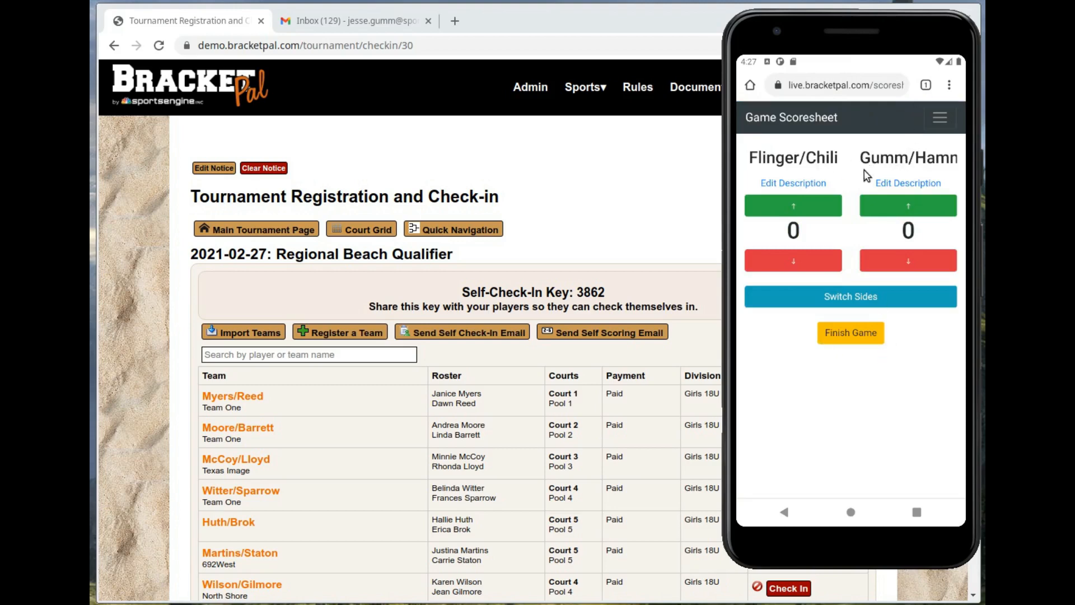
- Record the live game score as 5 points for the first team and 2 for the second
{"action": "left_click", "coordinate": [790, 207]}
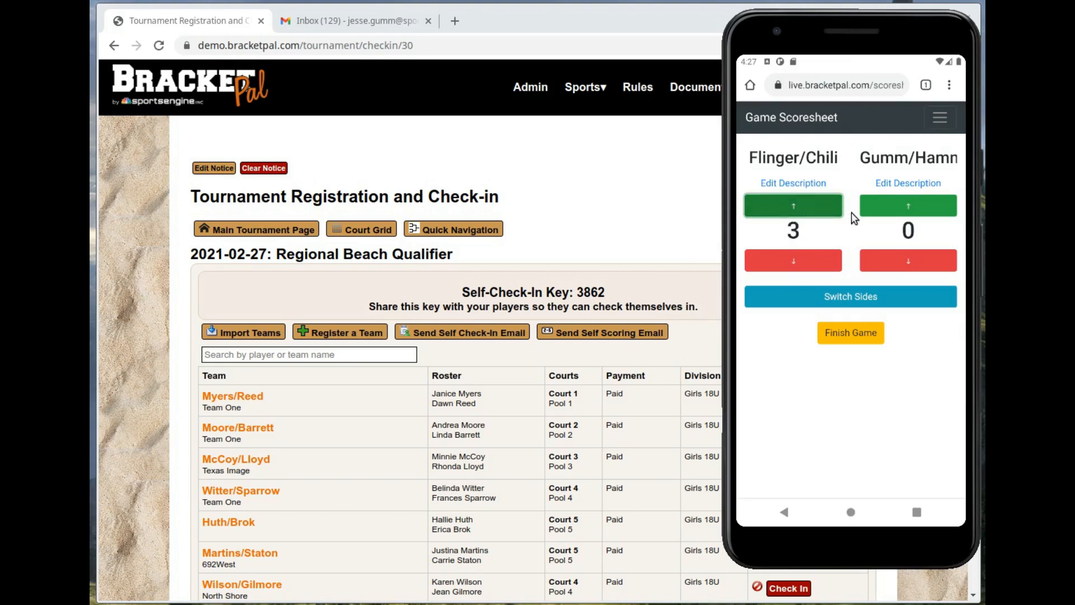
{"action": "left_click", "coordinate": [933, 200]}
{"action": "left_click", "coordinate": [933, 199]}
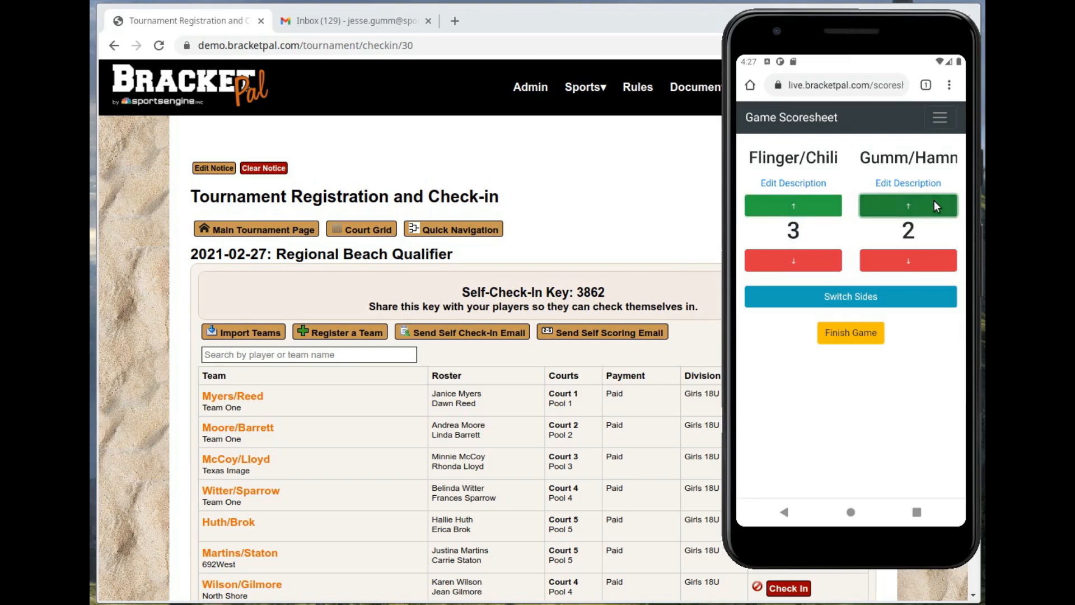
{"action": "left_click", "coordinate": [919, 262]}
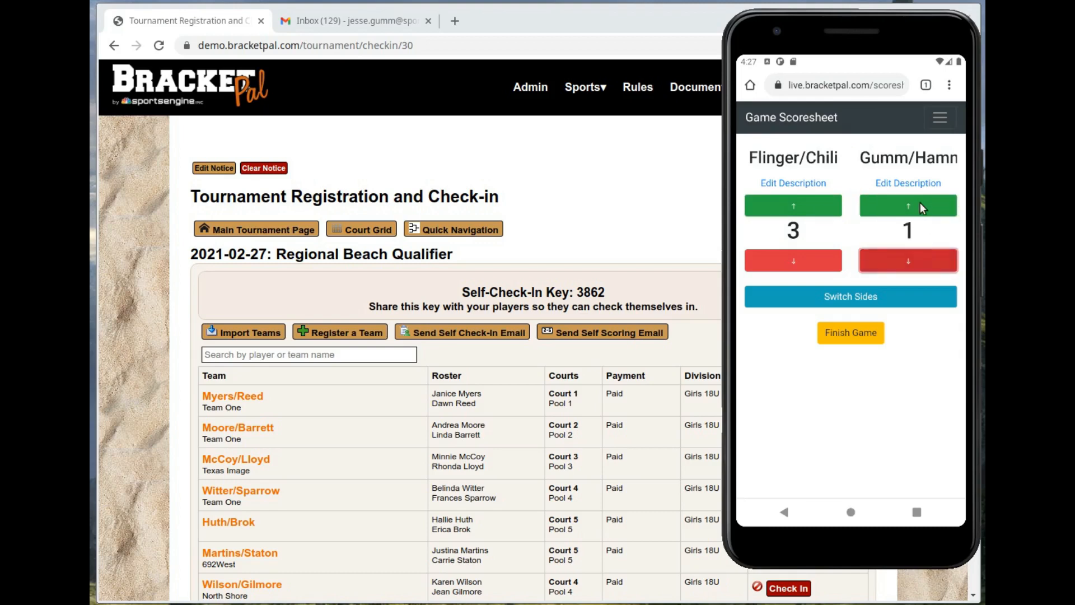
{"action": "left_click", "coordinate": [917, 197]}
{"action": "left_click", "coordinate": [802, 208]}
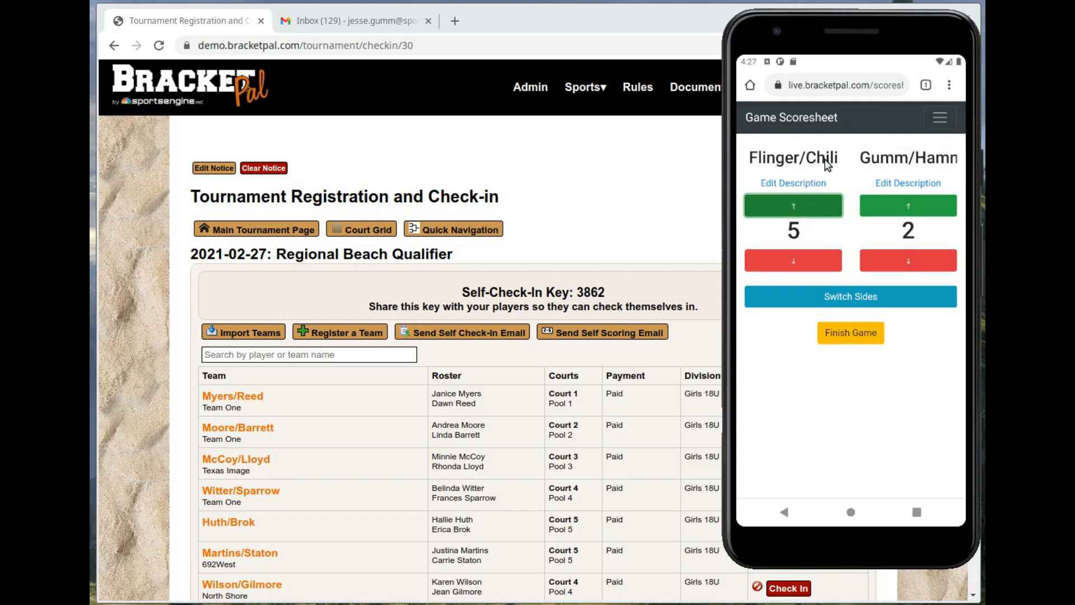
- Set the first team's description to "Red Shorts" and the second team's to "White tanks" on the live scoresheet
{"action": "left_click", "coordinate": [801, 181]}
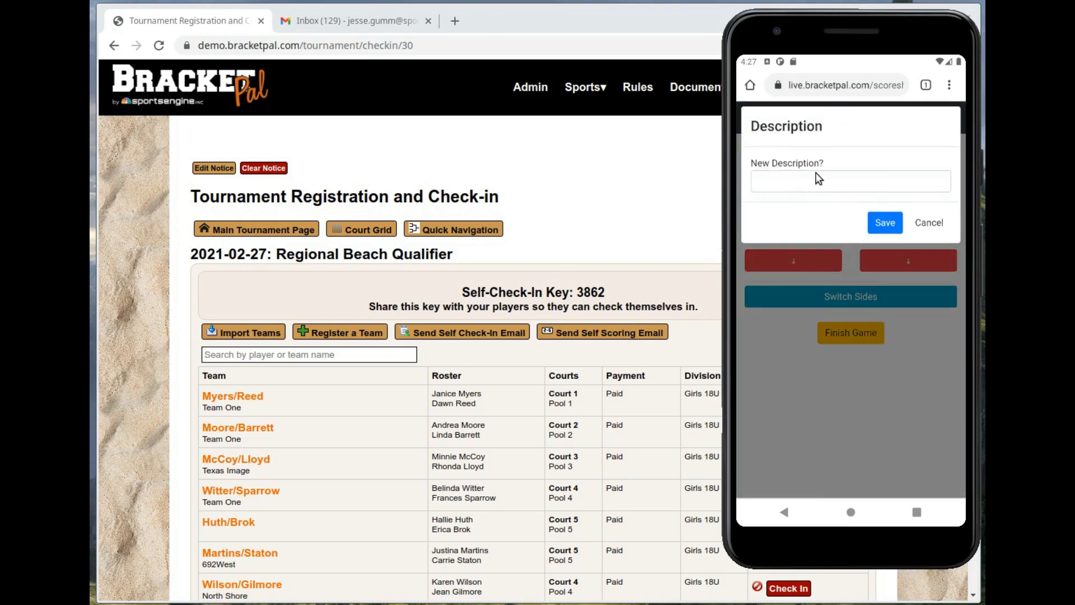
{"action": "type", "text": "R"}
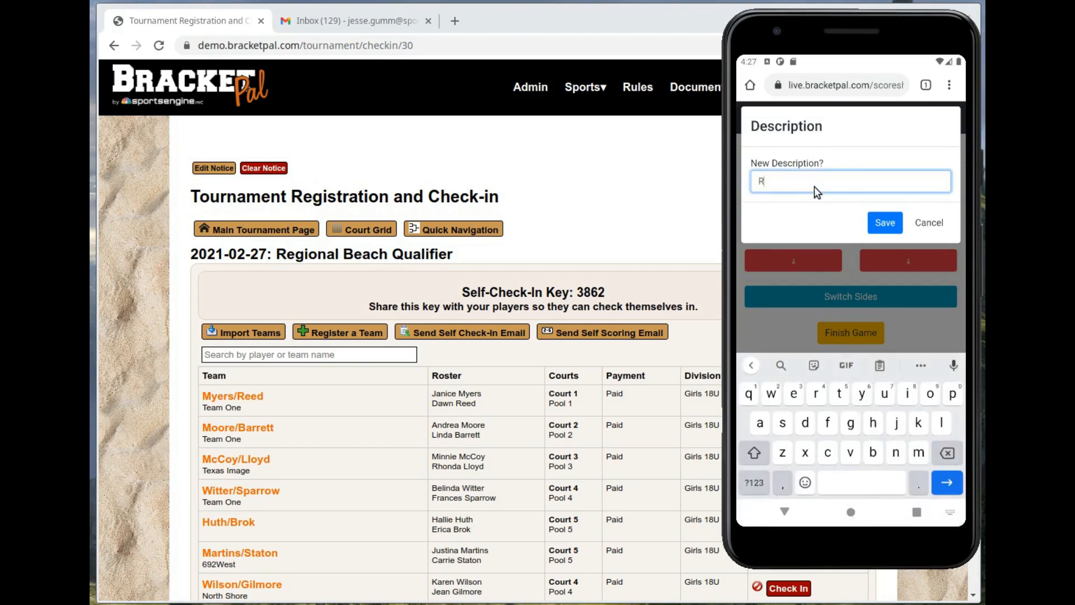
{"action": "type", "text": "ed Shorts"}
{"action": "left_click", "coordinate": [884, 222]}
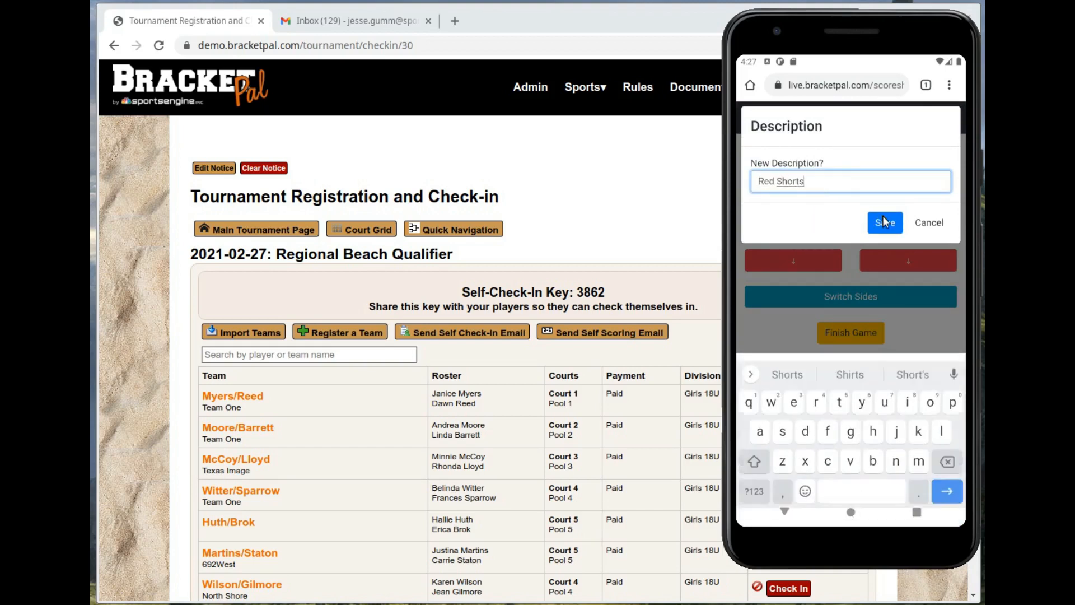
{"action": "left_click", "coordinate": [926, 182]}
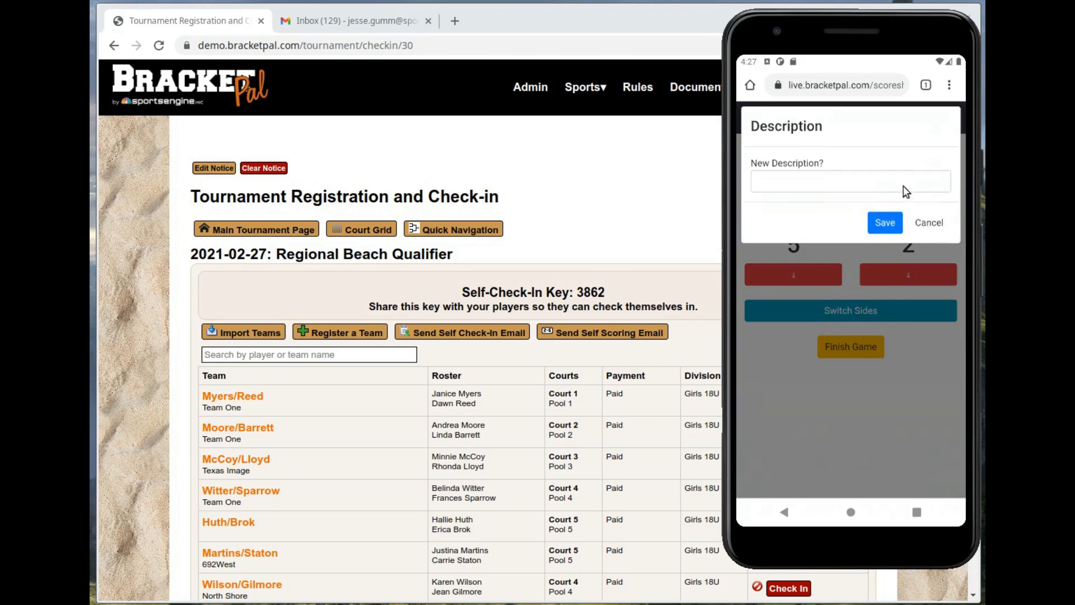
{"action": "left_click", "coordinate": [893, 189]}
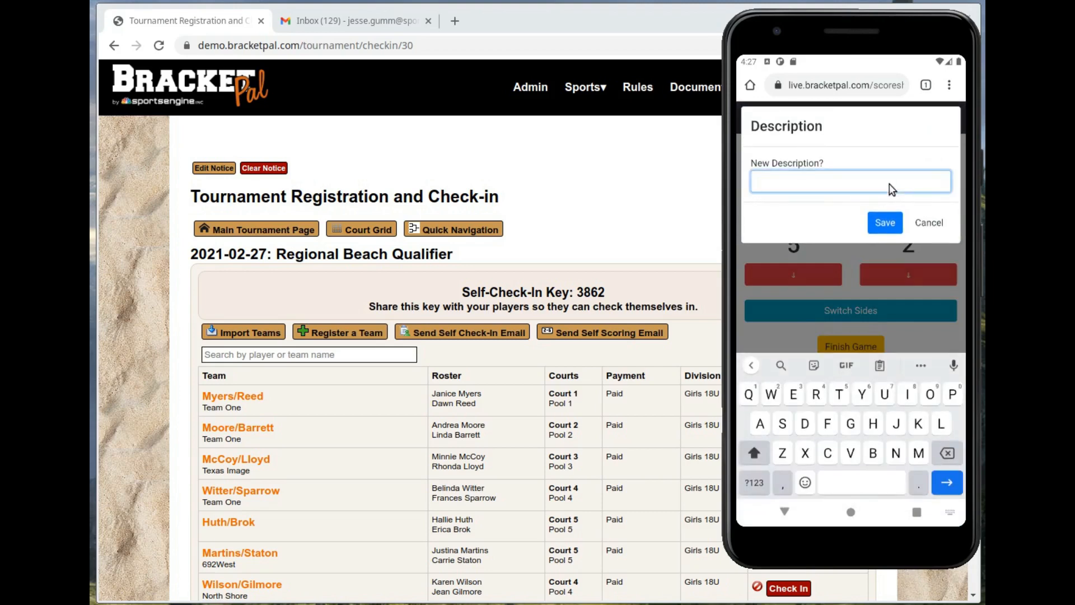
{"action": "type", "text": "White tanks"}
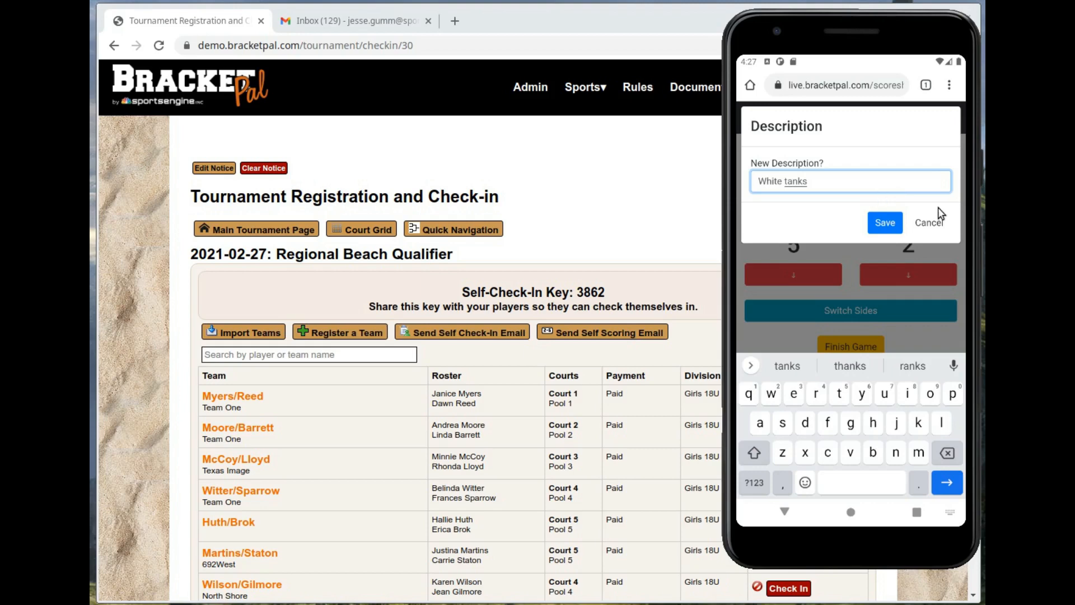
{"action": "left_click", "coordinate": [886, 223]}
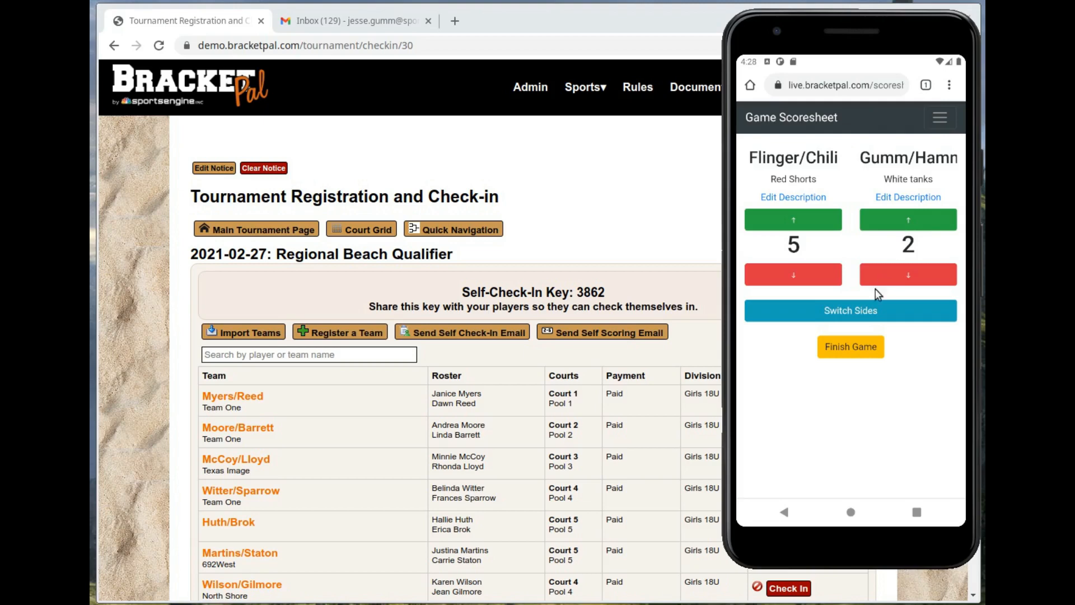
- Switch sides on the scoresheet and raise the score to 3 for White tanks and 7 for Red Shorts
{"action": "left_click", "coordinate": [856, 317]}
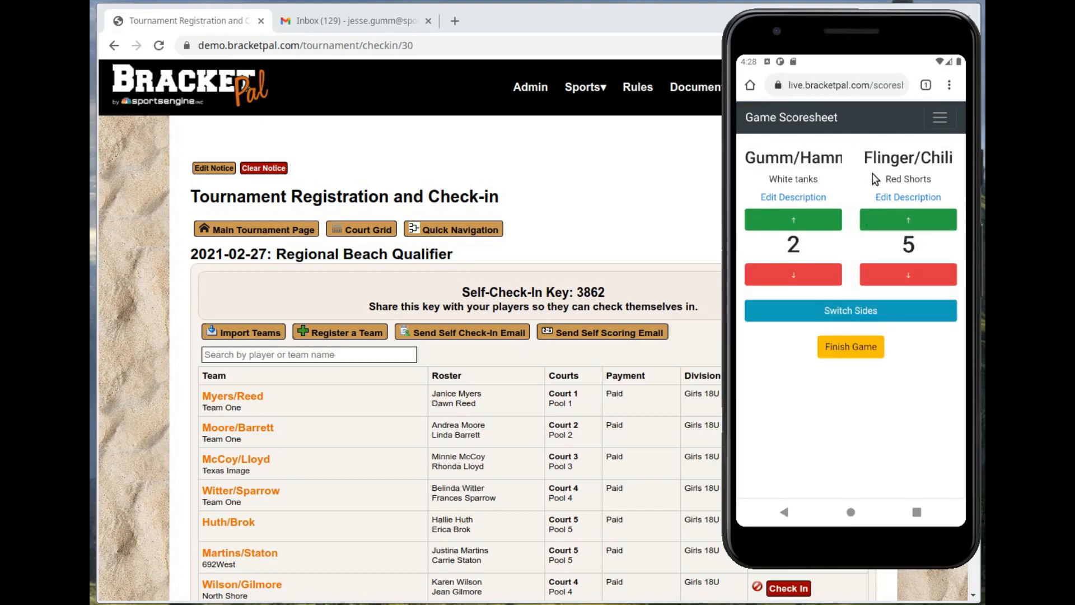
{"action": "left_click", "coordinate": [838, 212]}
{"action": "left_click", "coordinate": [878, 216]}
{"action": "left_click", "coordinate": [879, 216]}
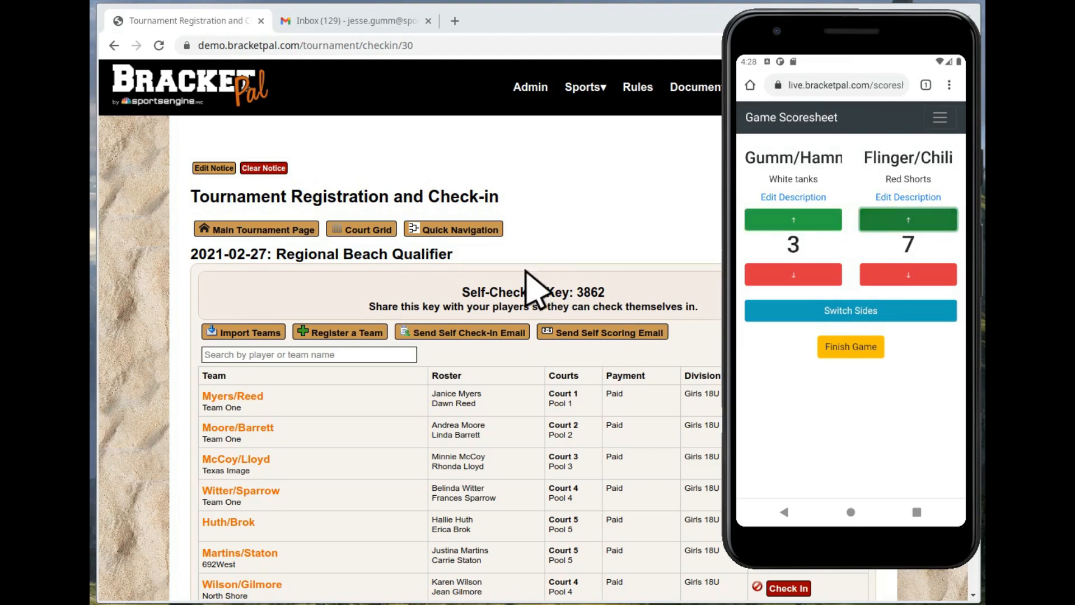
- Open Pool 2 from the main tournament page and check the Match 3 live score in its play schedule
{"action": "left_click", "coordinate": [298, 227]}
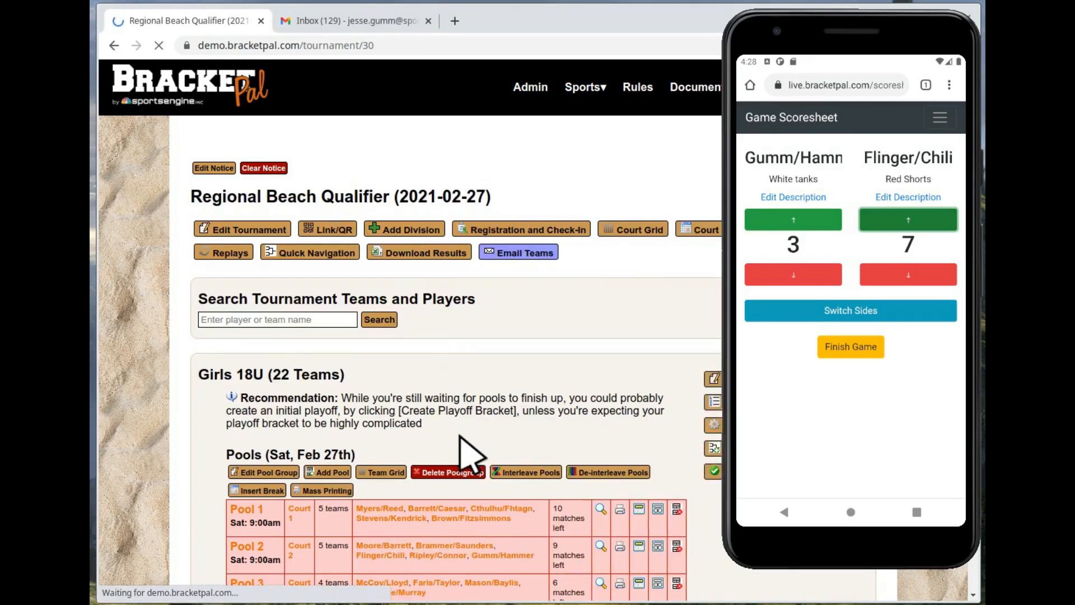
{"action": "scroll", "coordinate": [461, 436], "scroll_direction": "down", "scroll_amount": 3}
{"action": "left_click", "coordinate": [254, 442]}
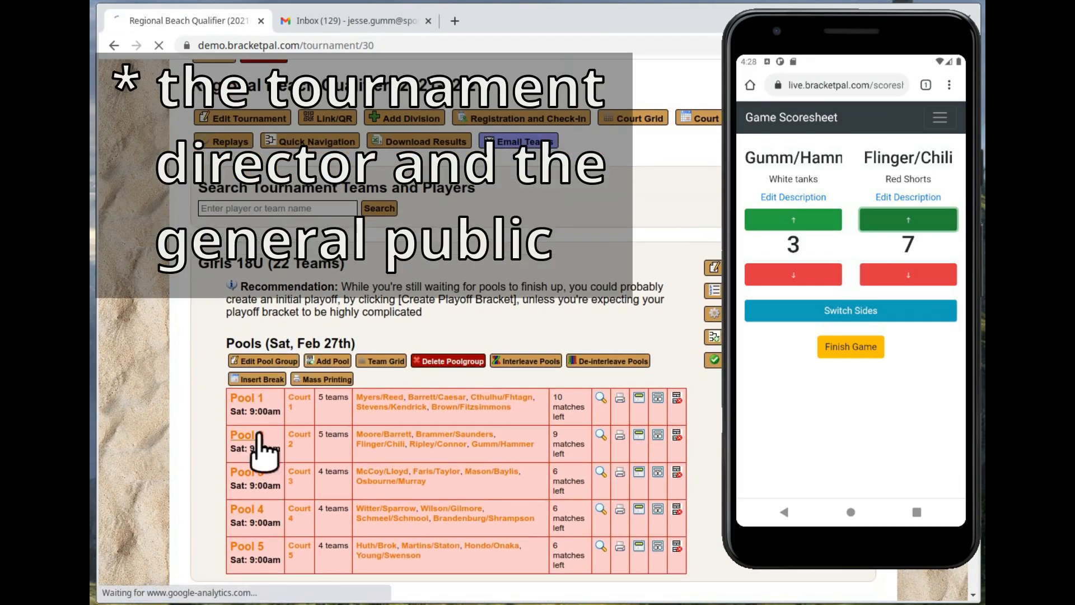
{"action": "scroll", "coordinate": [600, 384], "scroll_direction": "down", "scroll_amount": 6}
{"action": "scroll", "coordinate": [638, 343], "scroll_direction": "down", "scroll_amount": 2}
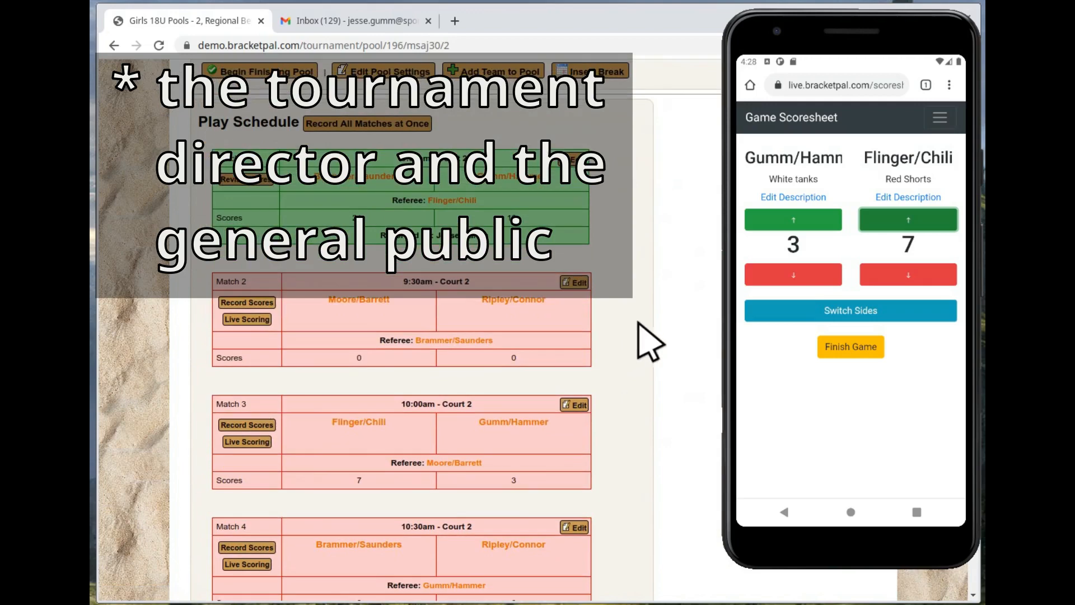
{"action": "left_click_drag", "start_coordinate": [329, 482], "coordinate": [392, 479]}
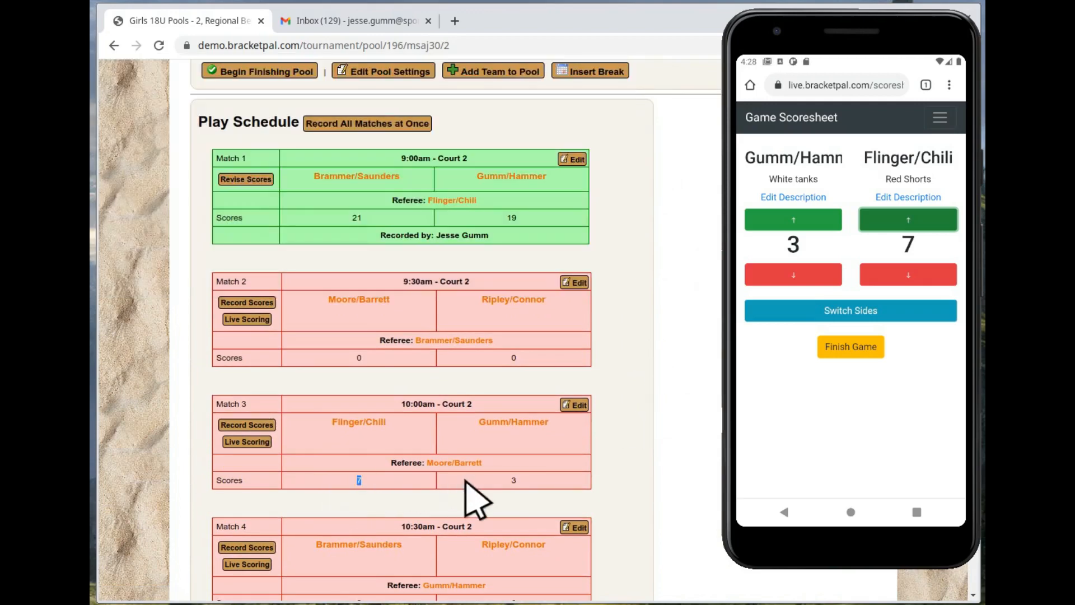
{"action": "left_click", "coordinate": [544, 486]}
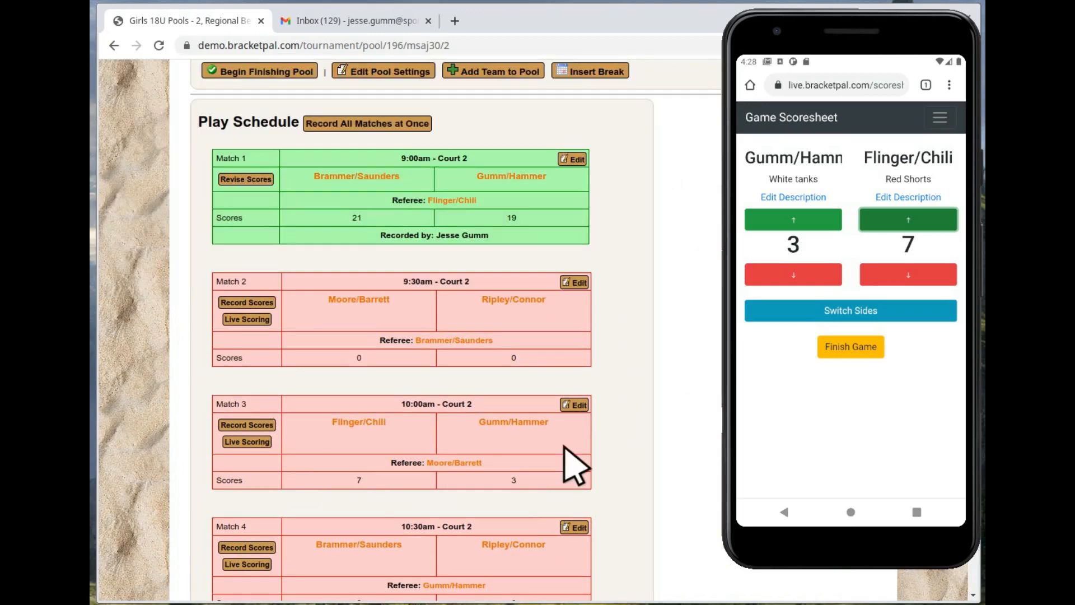
- Raise the Red Shorts team's live score to 8 and compare it with Match 3 in the play schedule
{"action": "left_click", "coordinate": [895, 223]}
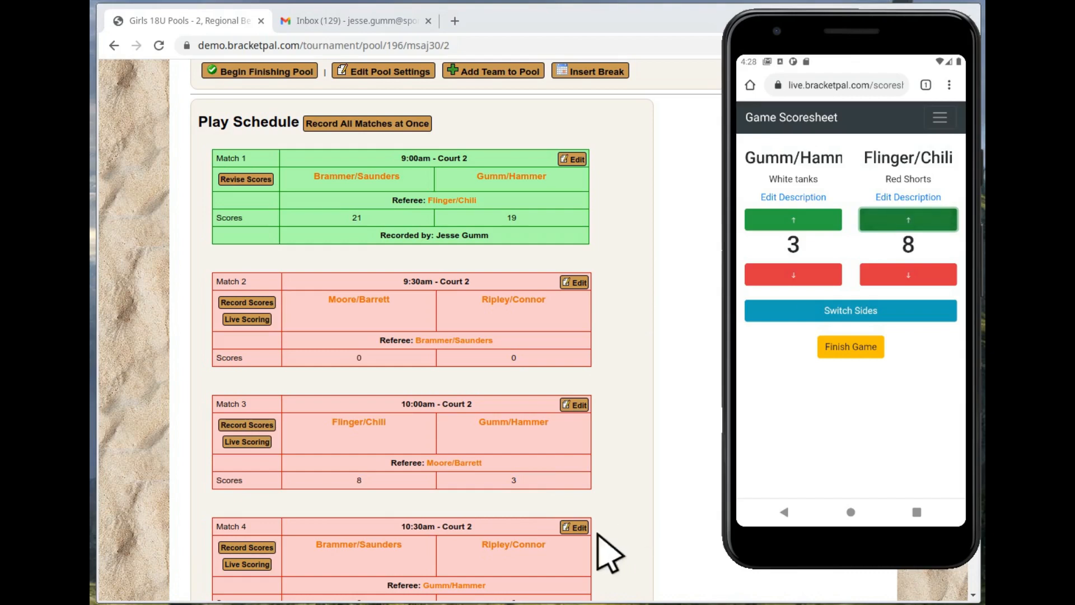
{"action": "left_click_drag", "start_coordinate": [356, 480], "coordinate": [503, 470]}
{"action": "left_click", "coordinate": [502, 473]}
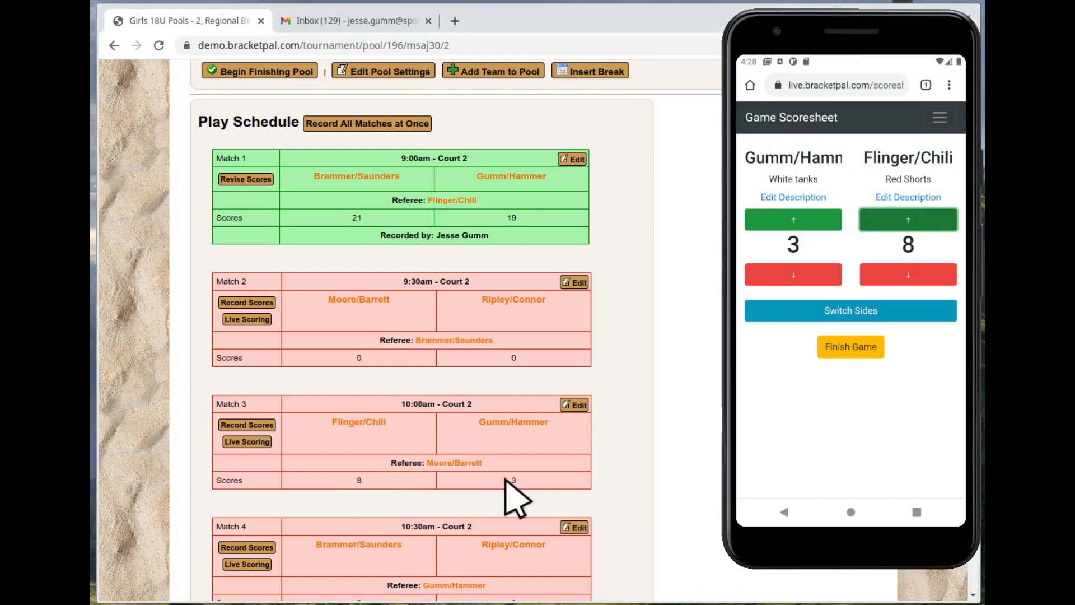
- Raise White tanks to 4 points and Red Shorts to 11, and correct Red Shorts down to 10
{"action": "left_click", "coordinate": [827, 226]}
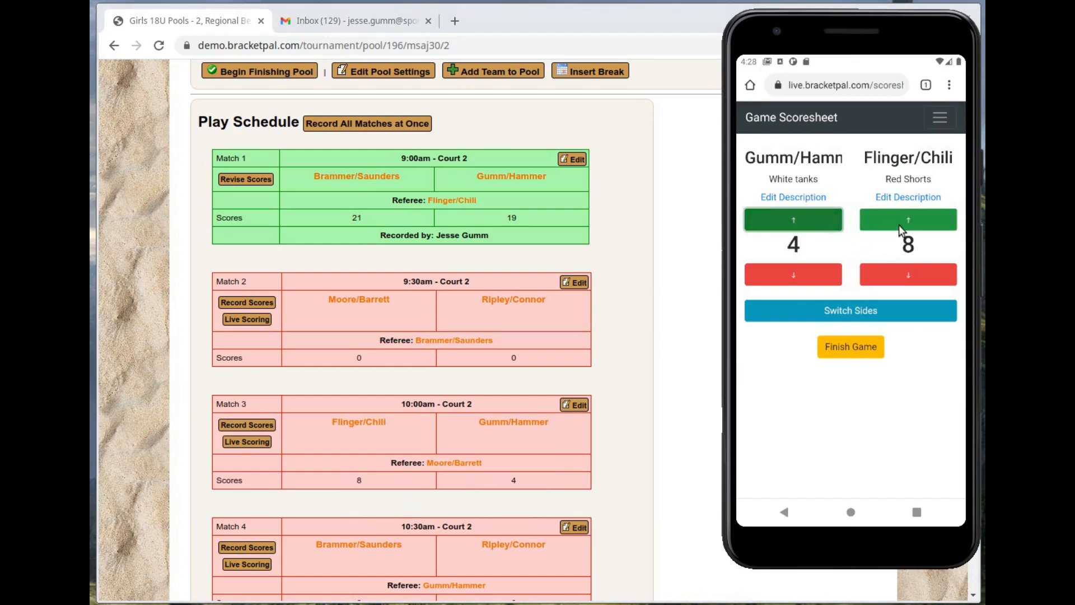
{"action": "left_click", "coordinate": [904, 224]}
{"action": "left_click", "coordinate": [882, 215]}
{"action": "left_click", "coordinate": [882, 215]}
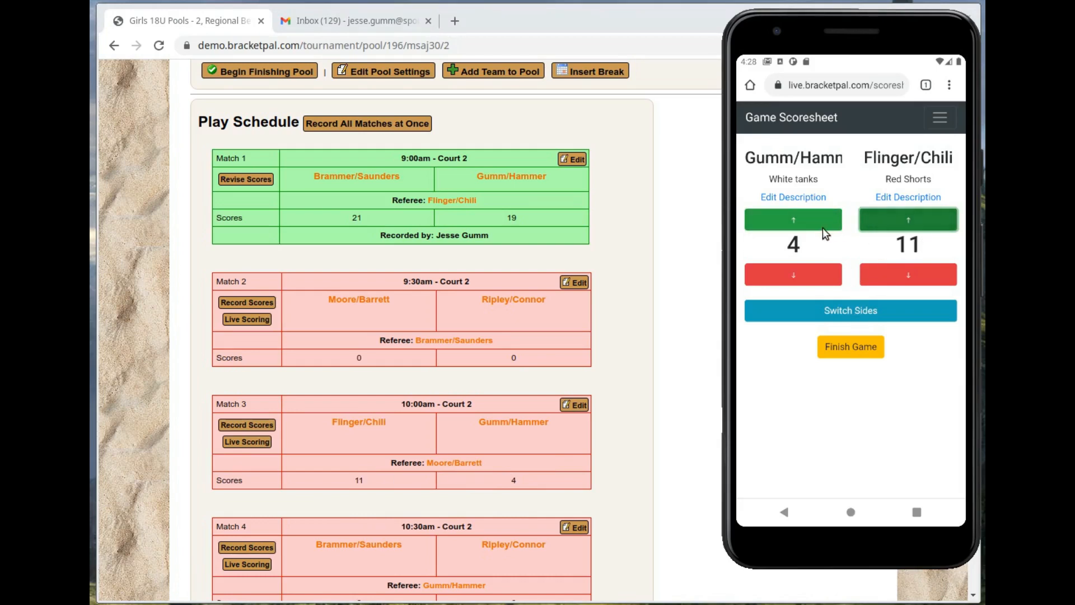
{"action": "left_click", "coordinate": [899, 278]}
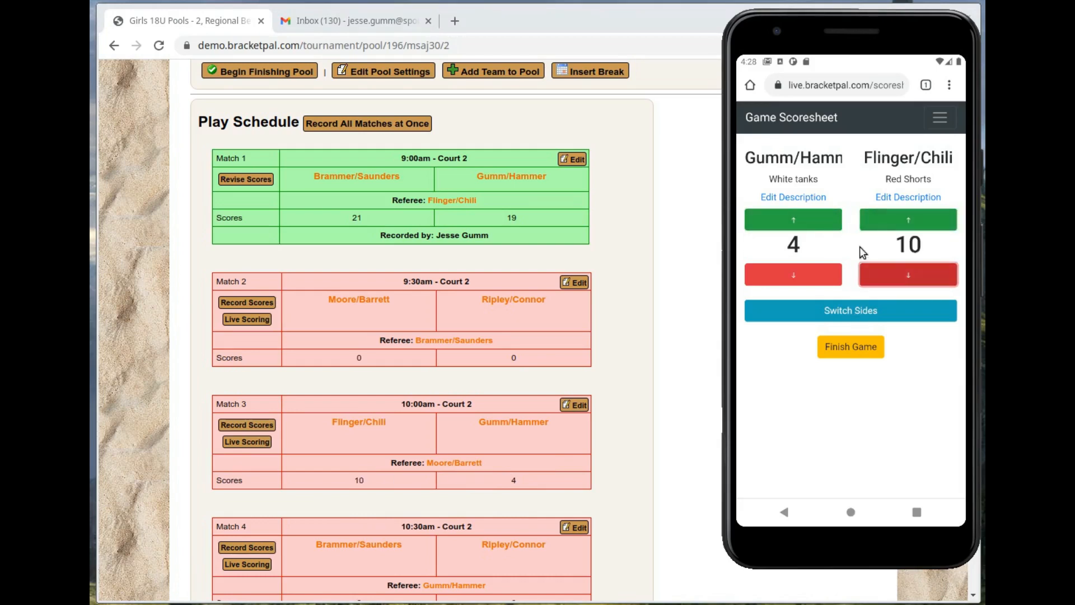
- Switch sides again and raise the score to 14 for Red Shorts and 5 for White tanks
{"action": "left_click", "coordinate": [860, 311]}
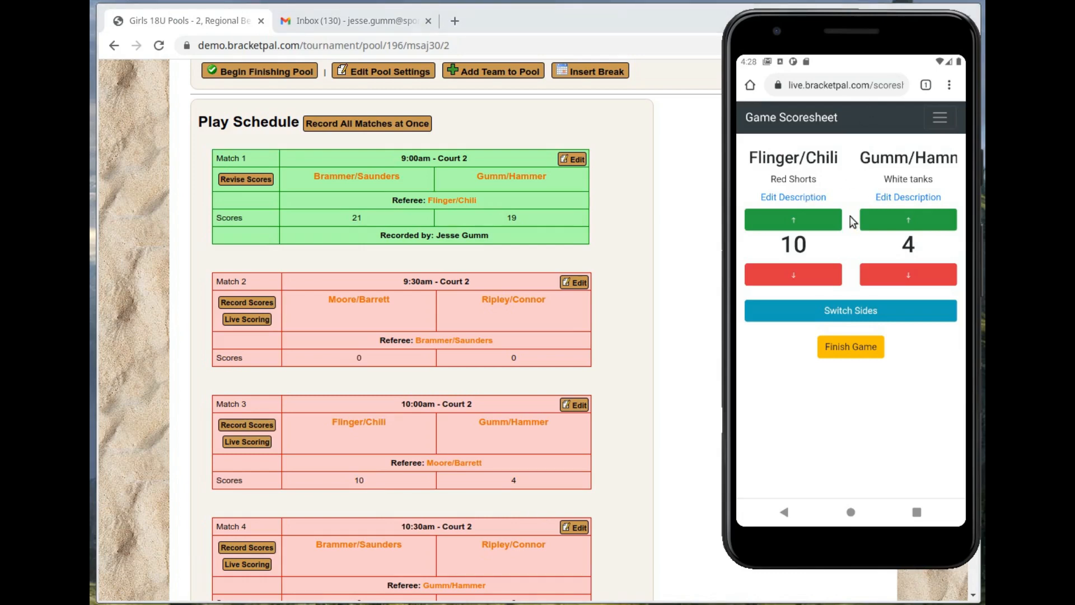
{"action": "left_click", "coordinate": [814, 221]}
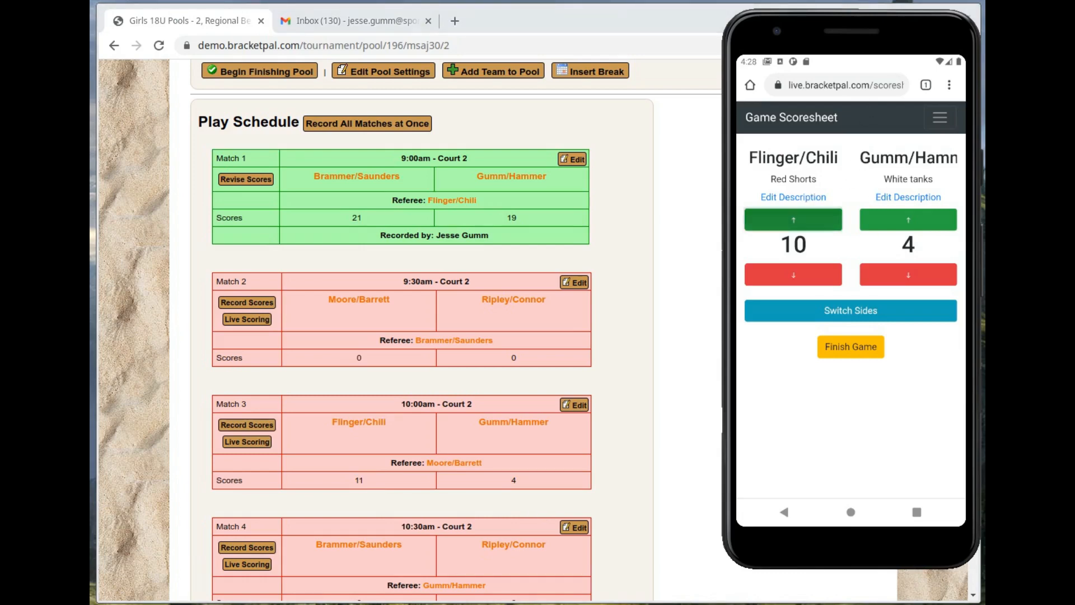
{"action": "left_click", "coordinate": [942, 216]}
{"action": "left_click", "coordinate": [775, 220]}
{"action": "left_click", "coordinate": [776, 220]}
{"action": "left_click", "coordinate": [776, 220]}
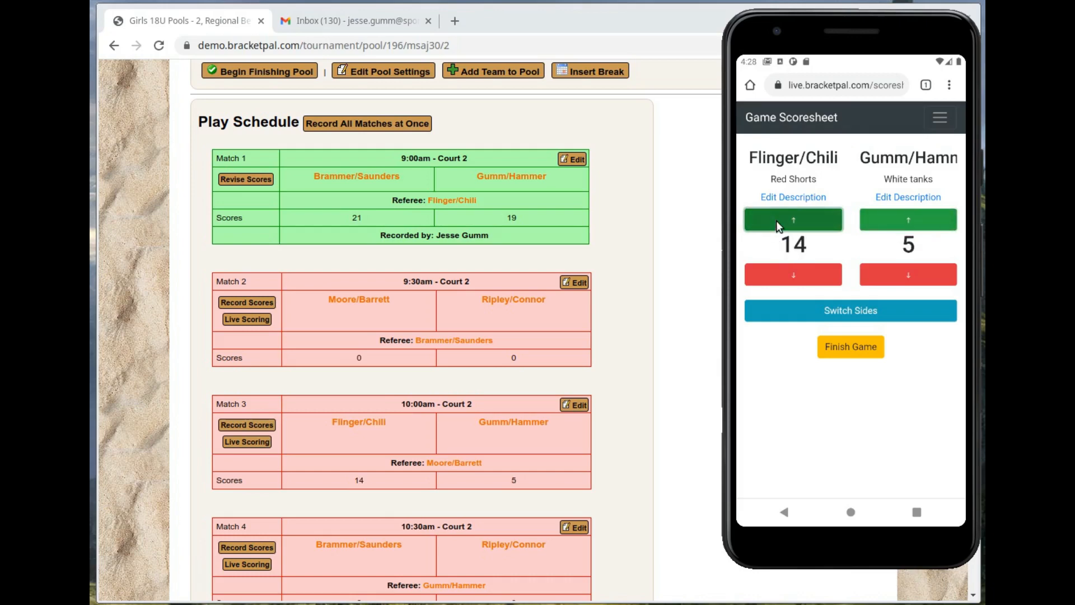
- Bring the score to 21 for Red Shorts and 8 for White tanks, and finish the game with these final scores
{"action": "left_click", "coordinate": [892, 224]}
{"action": "left_click", "coordinate": [892, 224]}
{"action": "left_click", "coordinate": [893, 224]}
{"action": "left_click", "coordinate": [794, 213]}
{"action": "left_click", "coordinate": [794, 213]}
{"action": "left_click", "coordinate": [794, 212]}
{"action": "left_click", "coordinate": [794, 212]}
{"action": "left_click", "coordinate": [794, 213]}
{"action": "left_click", "coordinate": [855, 352]}
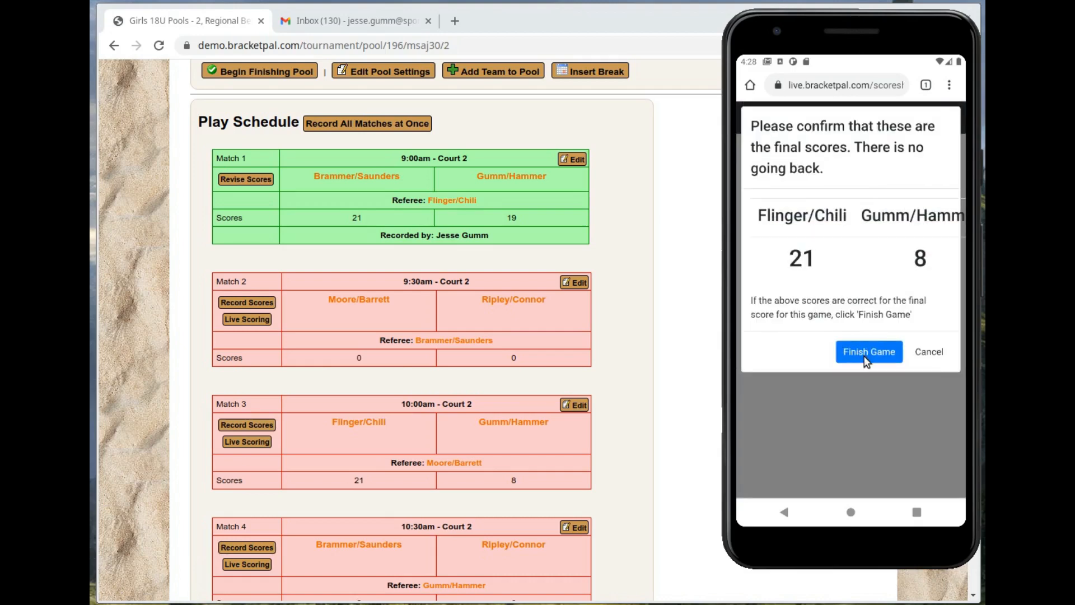
{"action": "left_click", "coordinate": [864, 356]}
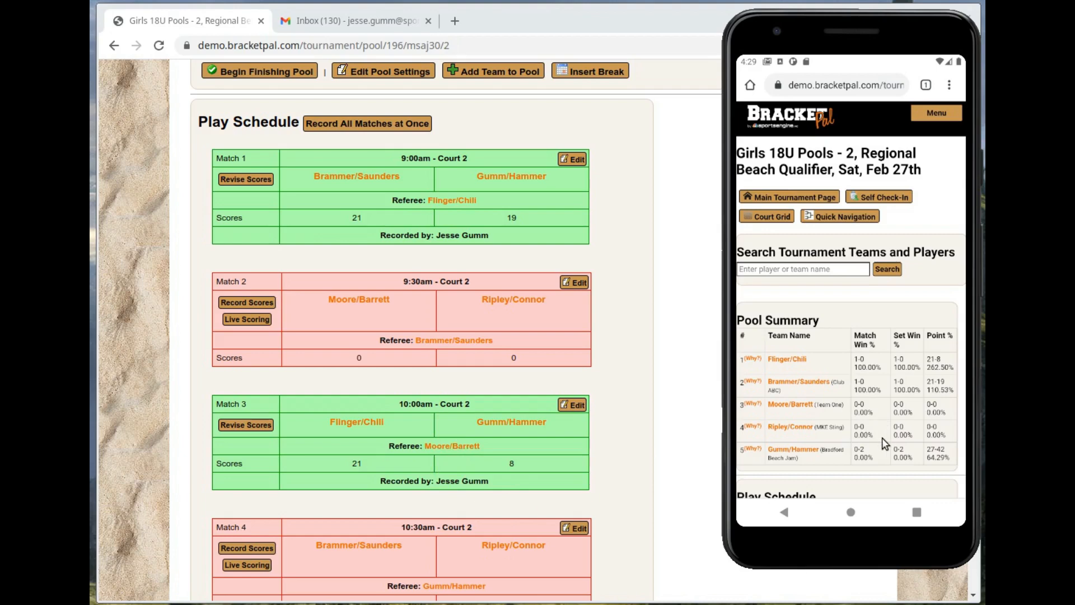
- Review the pool summary and the recorded match results in the play schedule on the phone
{"action": "scroll", "coordinate": [906, 388], "scroll_direction": "down", "scroll_amount": 2}
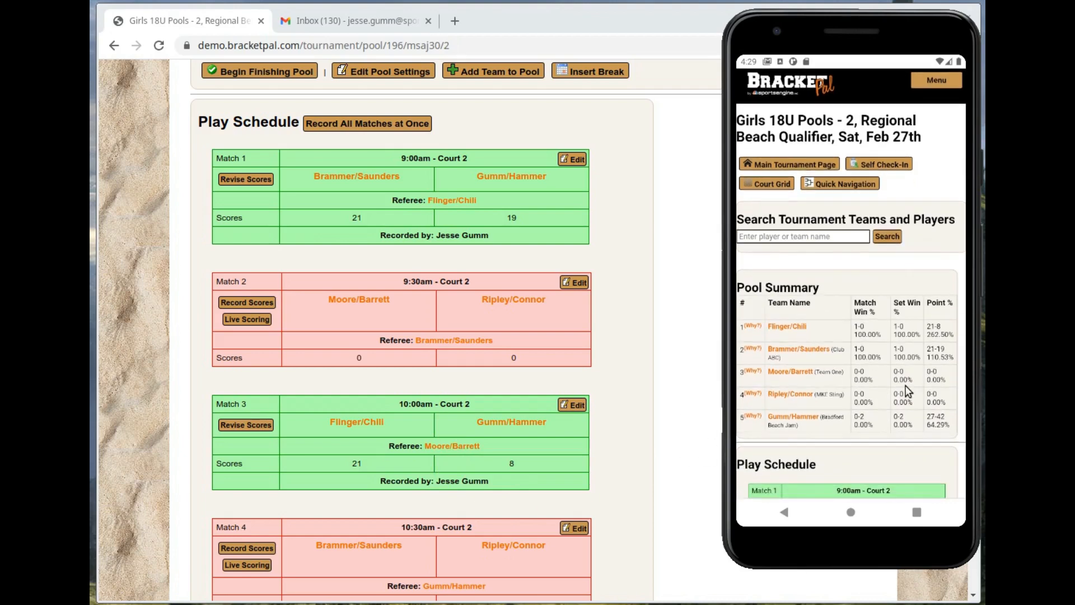
{"action": "left_click_drag", "start_coordinate": [892, 405], "coordinate": [864, 266]}
{"action": "mouse_move", "coordinate": [867, 408]}
{"action": "left_mouse_down"}
{"action": "mouse_move", "coordinate": [864, 358]}
{"action": "mouse_move", "coordinate": [865, 419]}
{"action": "left_mouse_up"}
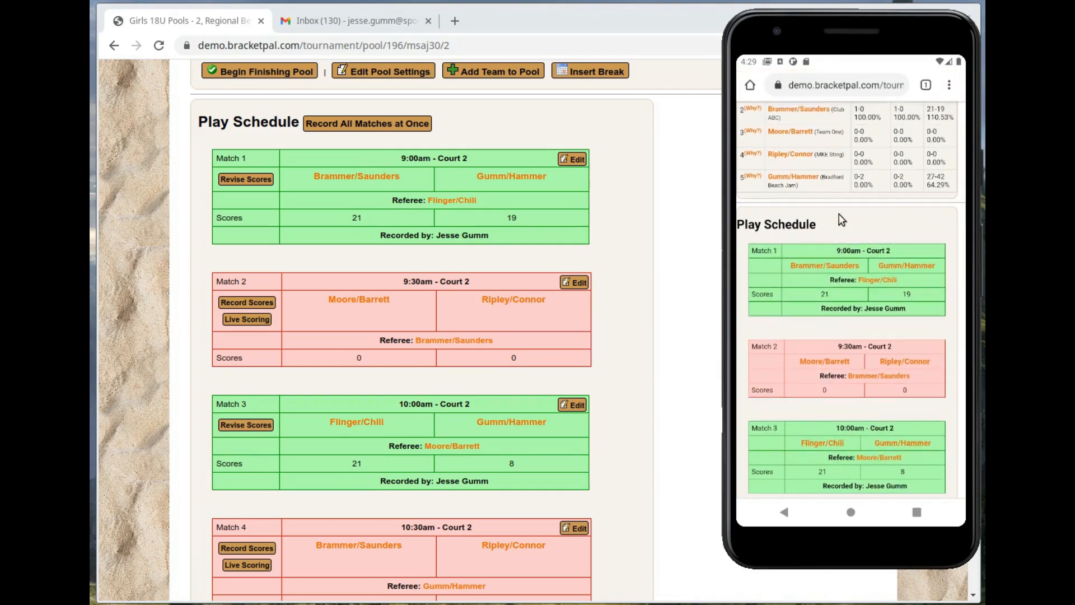
{"action": "left_click_drag", "start_coordinate": [805, 221], "coordinate": [806, 302]}
{"action": "left_click_drag", "start_coordinate": [890, 203], "coordinate": [863, 334]}
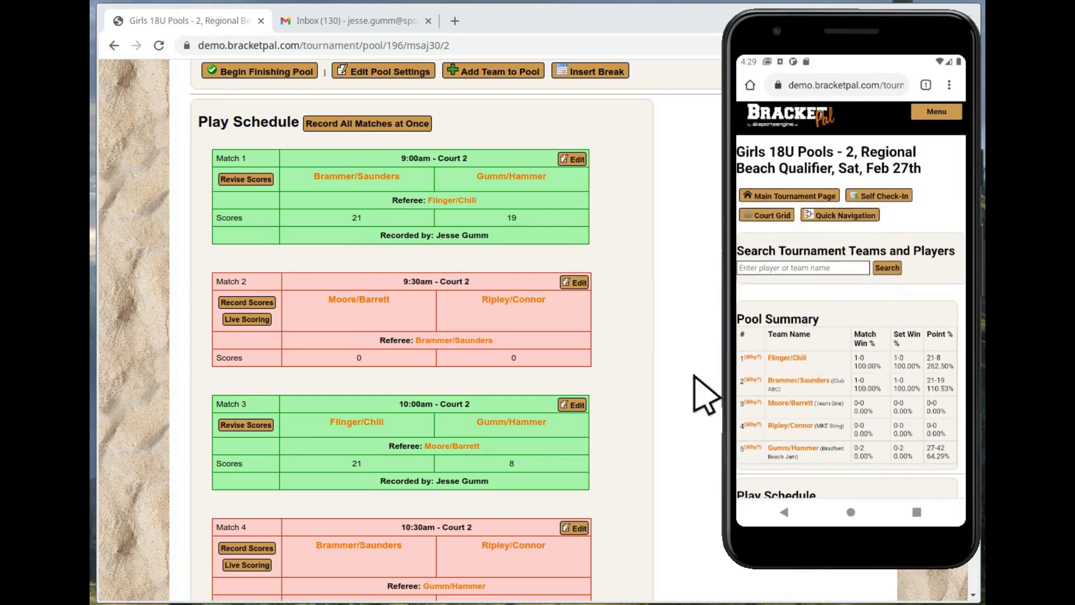
{"action": "left_click_drag", "start_coordinate": [904, 412], "coordinate": [900, 262]}
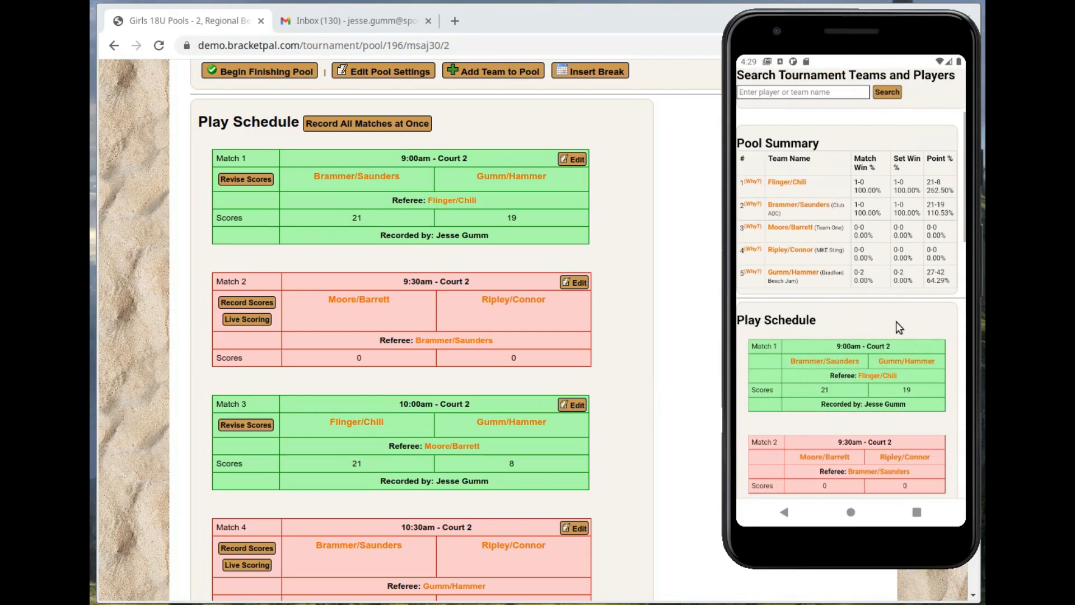
{"action": "left_click_drag", "start_coordinate": [897, 324], "coordinate": [894, 163]}
{"action": "left_click_drag", "start_coordinate": [868, 429], "coordinate": [902, 401]}
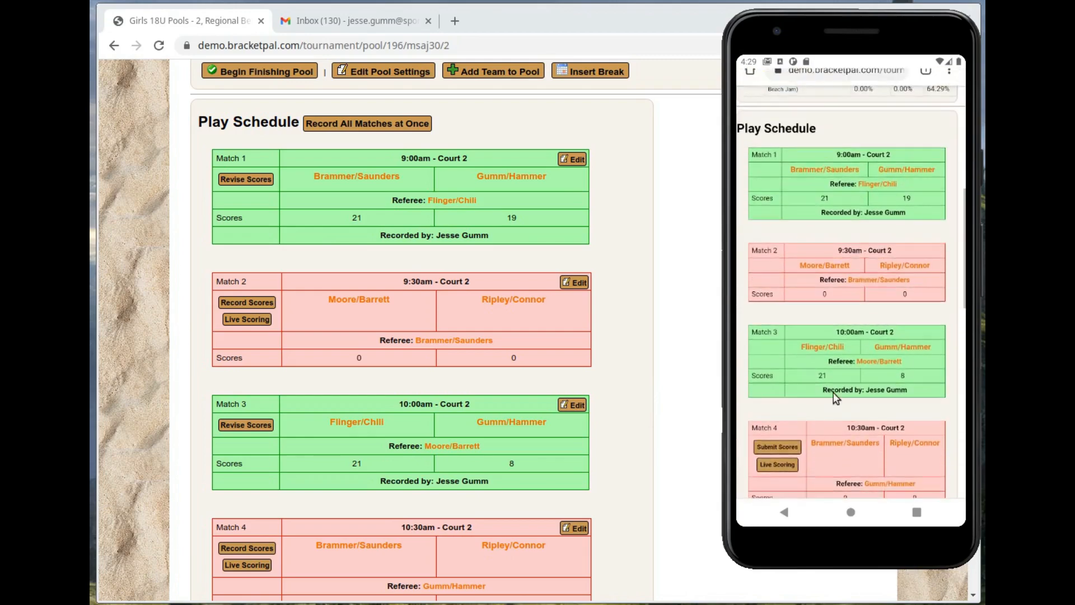
- Open the tournament's court grid from the Pool 2 page
{"action": "scroll", "coordinate": [648, 360], "scroll_direction": "up", "scroll_amount": 5}
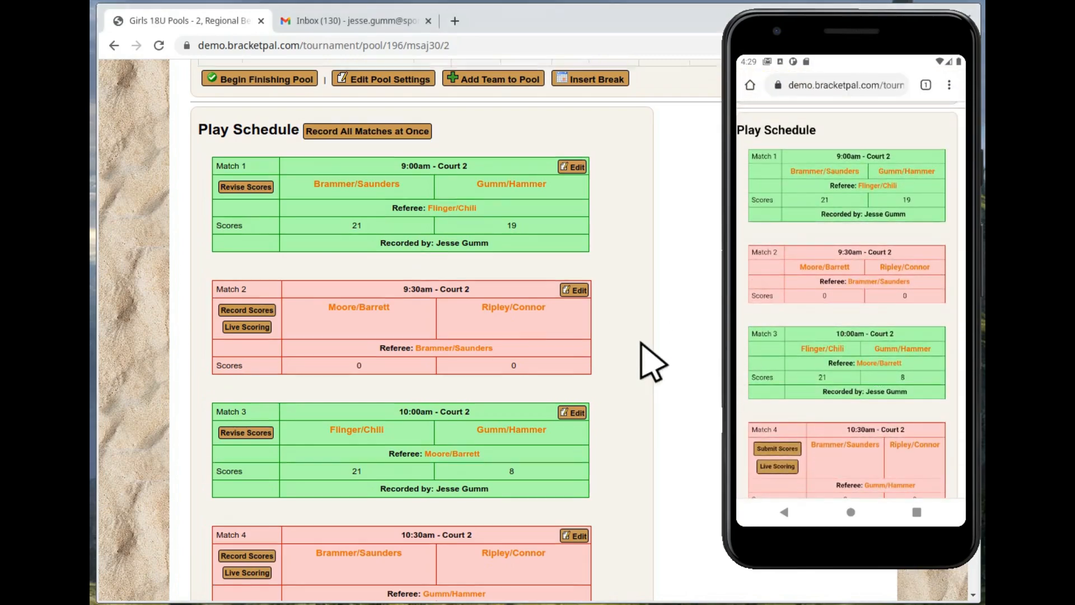
{"action": "scroll", "coordinate": [652, 335], "scroll_direction": "down", "scroll_amount": 3}
{"action": "scroll", "coordinate": [616, 285], "scroll_direction": "up", "scroll_amount": 7}
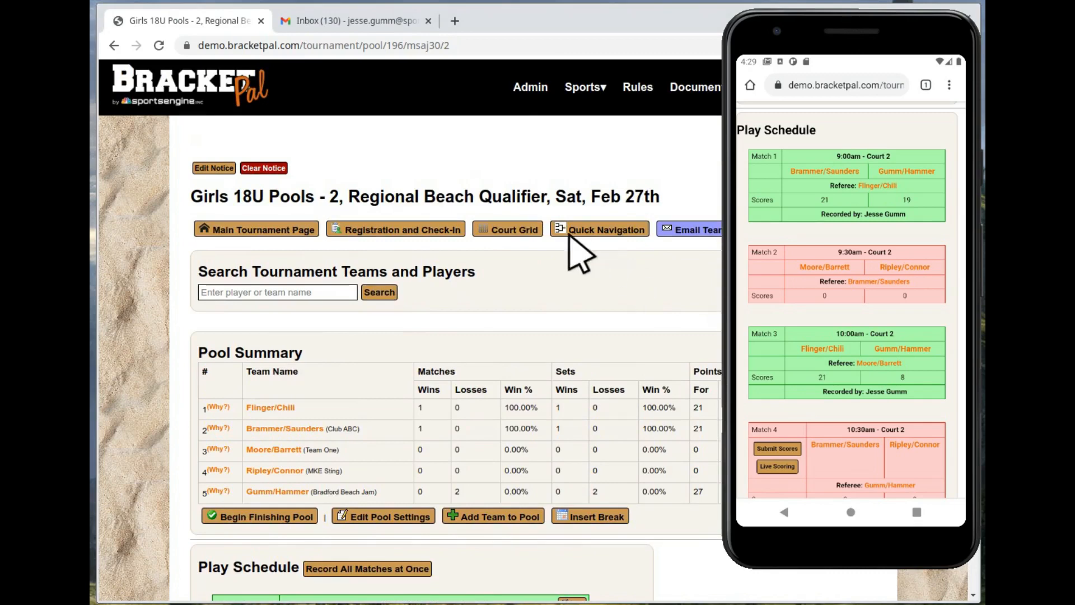
{"action": "left_click", "coordinate": [521, 230]}
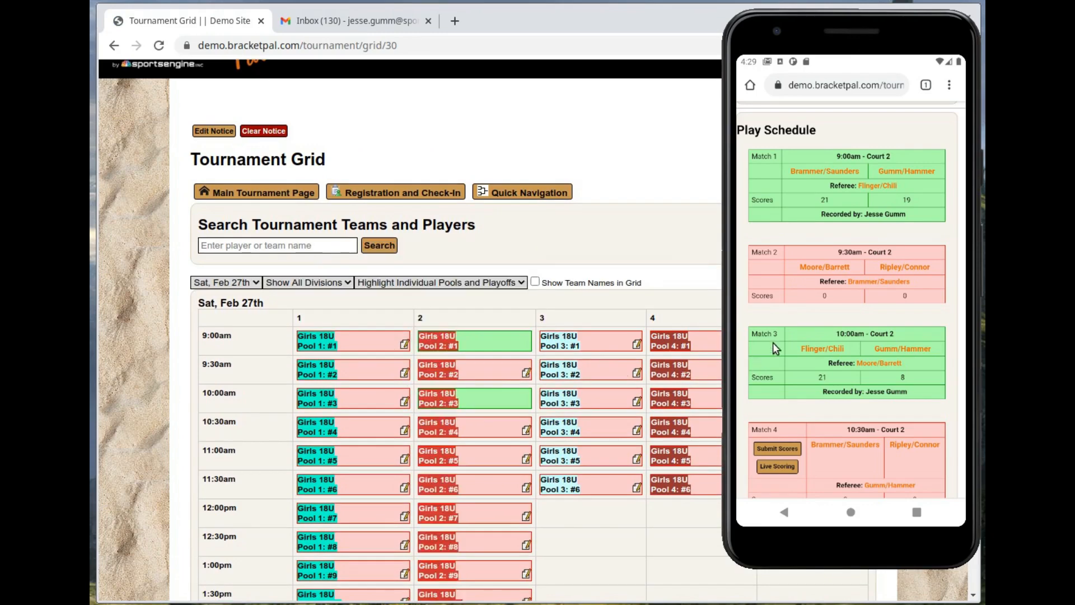
{"action": "scroll", "coordinate": [846, 372], "scroll_direction": "up", "scroll_amount": 1}
- Open live scoring for Match 4 on the phone and record 4 points for the first team and 2 for the second
{"action": "left_click", "coordinate": [784, 473]}
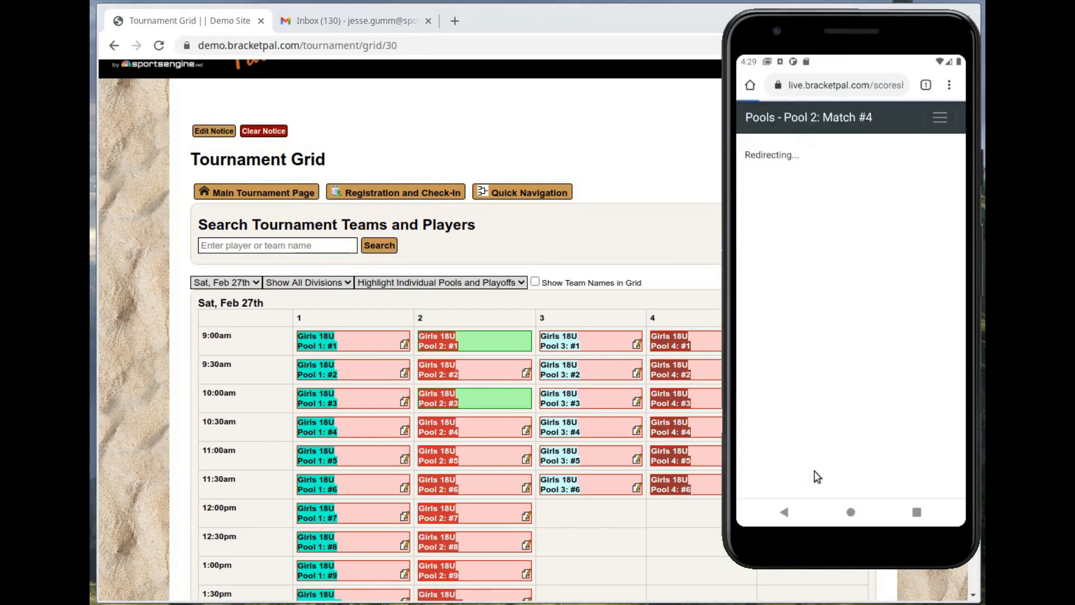
{"action": "left_click", "coordinate": [793, 210]}
{"action": "left_click", "coordinate": [792, 210]}
{"action": "left_click", "coordinate": [793, 210]}
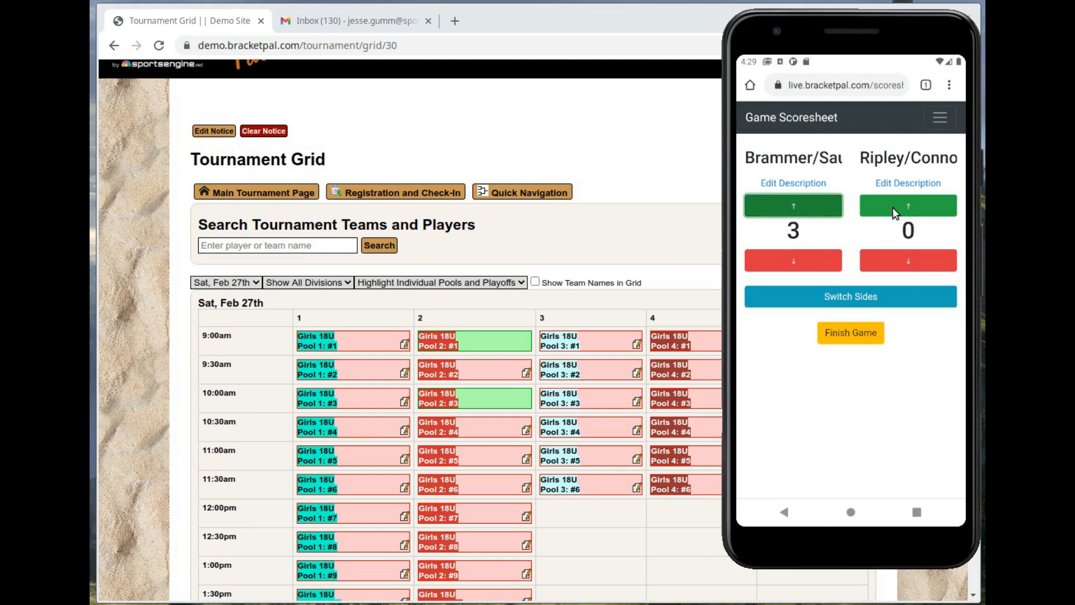
{"action": "left_click", "coordinate": [893, 207]}
{"action": "left_click", "coordinate": [825, 206]}
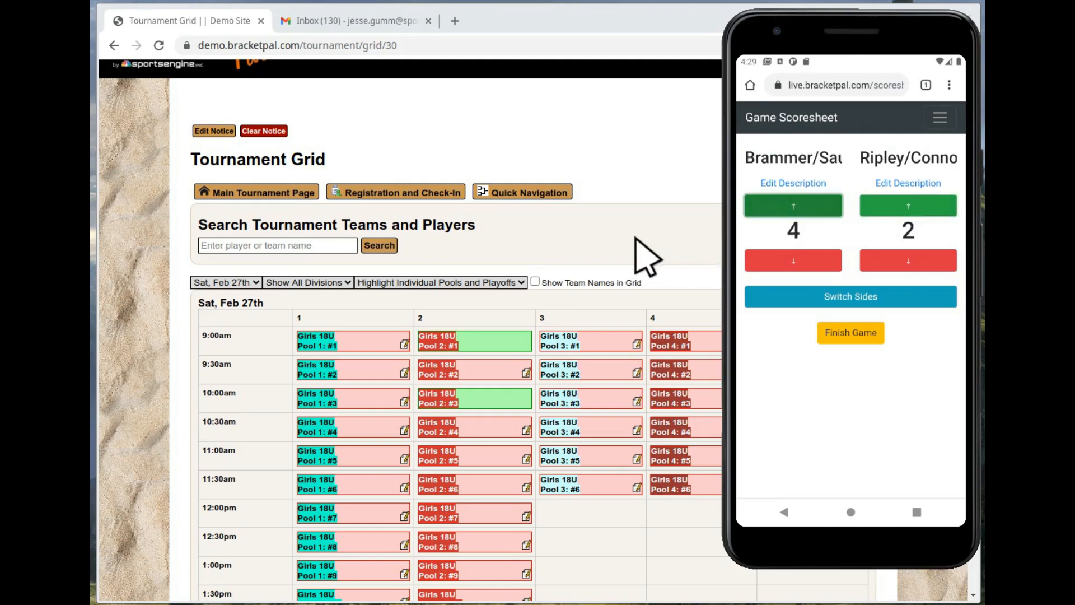
- Preview the live score of Pool 2 match #4 in the court grid and raise the first team's score to 7
{"action": "mouse_move", "coordinate": [480, 421]}
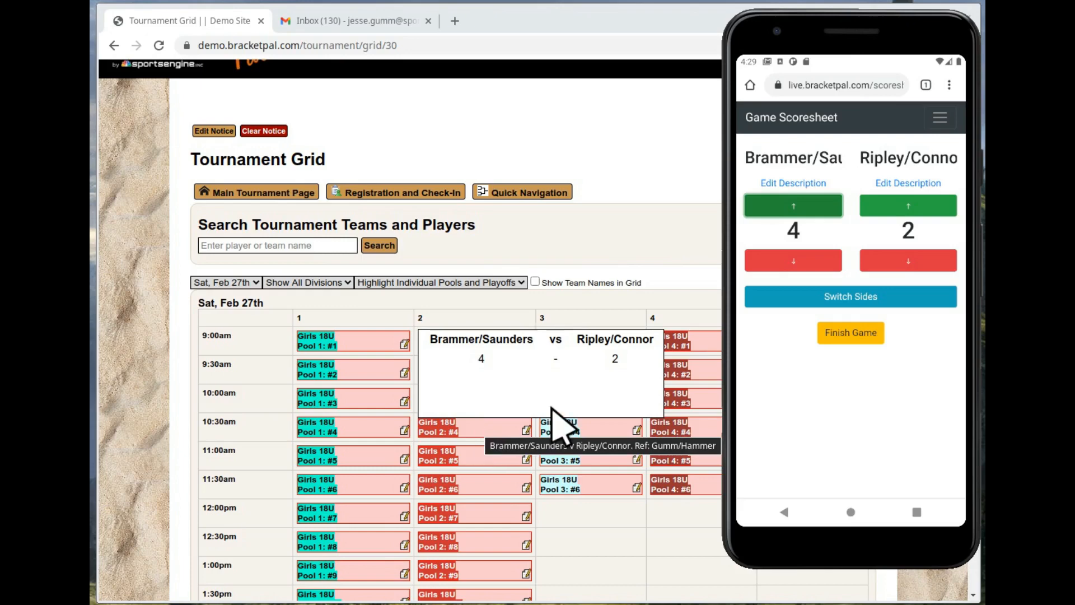
{"action": "left_click", "coordinate": [808, 213]}
{"action": "left_click", "coordinate": [805, 211]}
{"action": "left_click", "coordinate": [805, 211]}
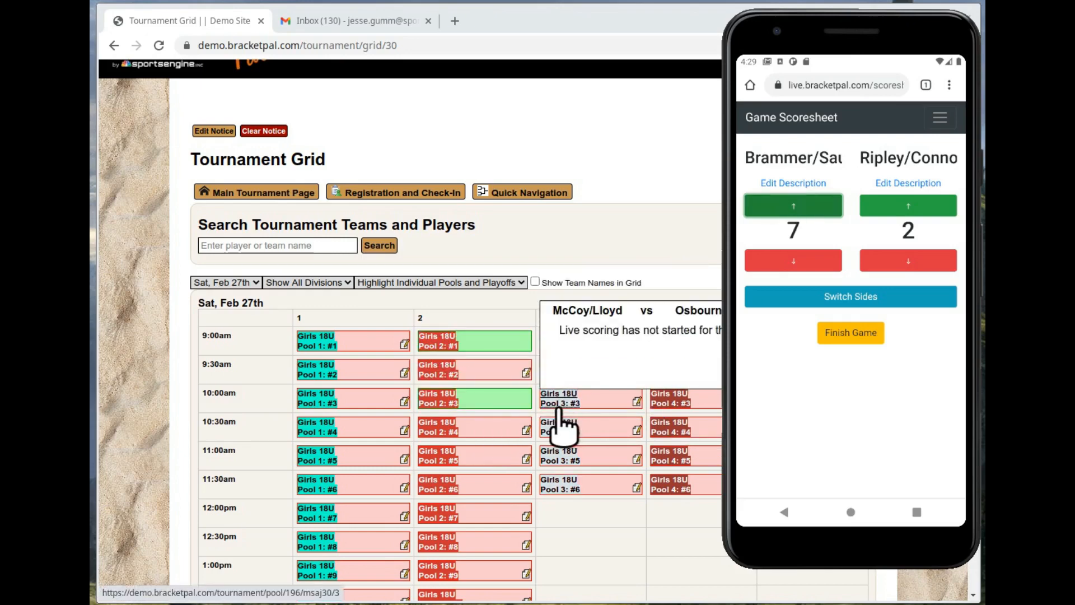
{"action": "mouse_move", "coordinate": [492, 444]}
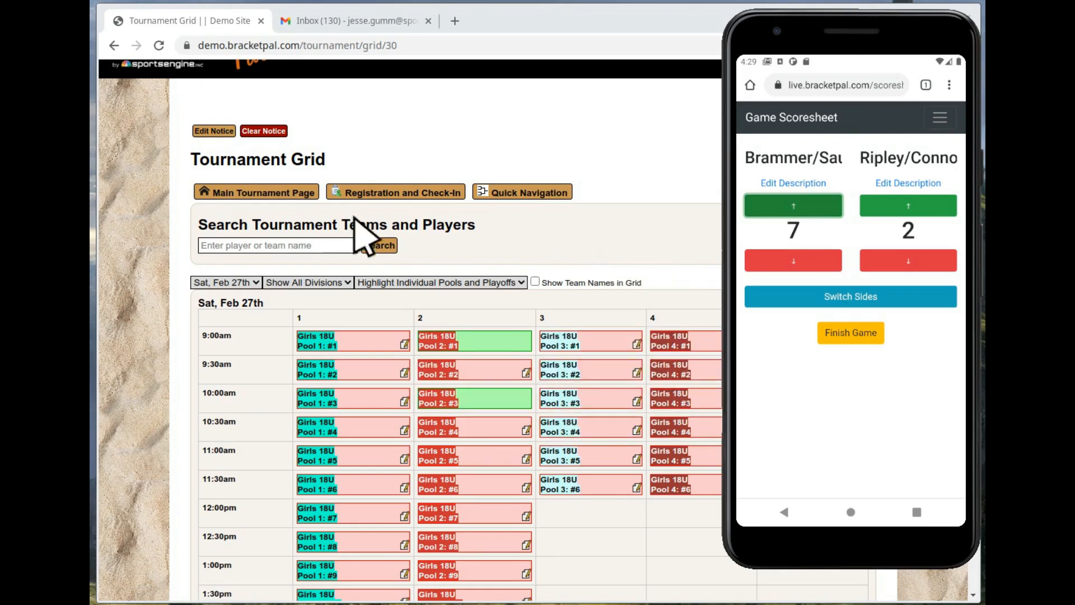
- Return to the main tournament page from the court grid
{"action": "left_click", "coordinate": [286, 192]}
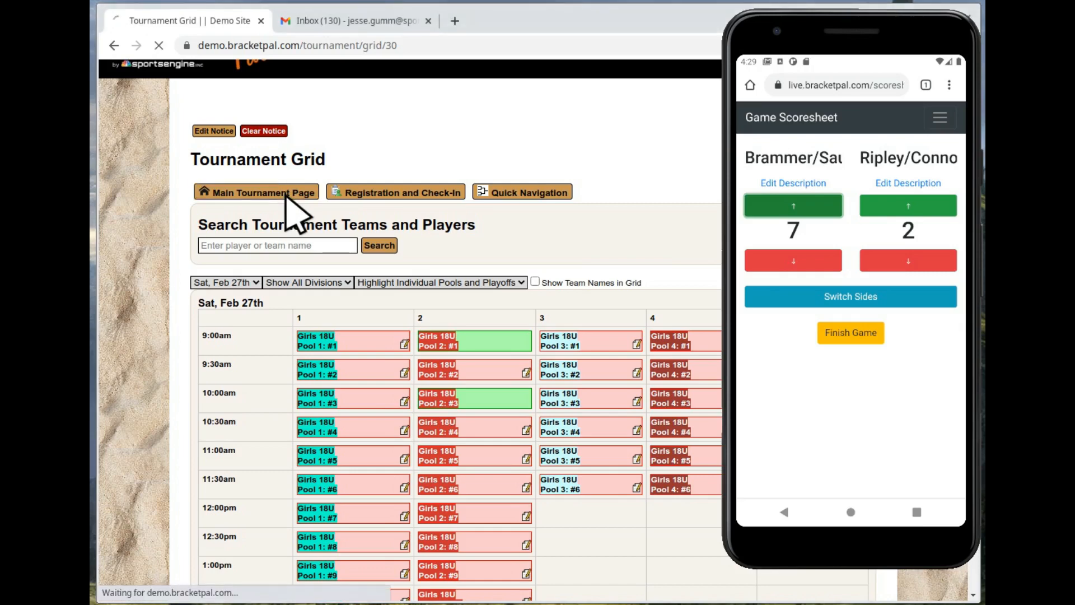